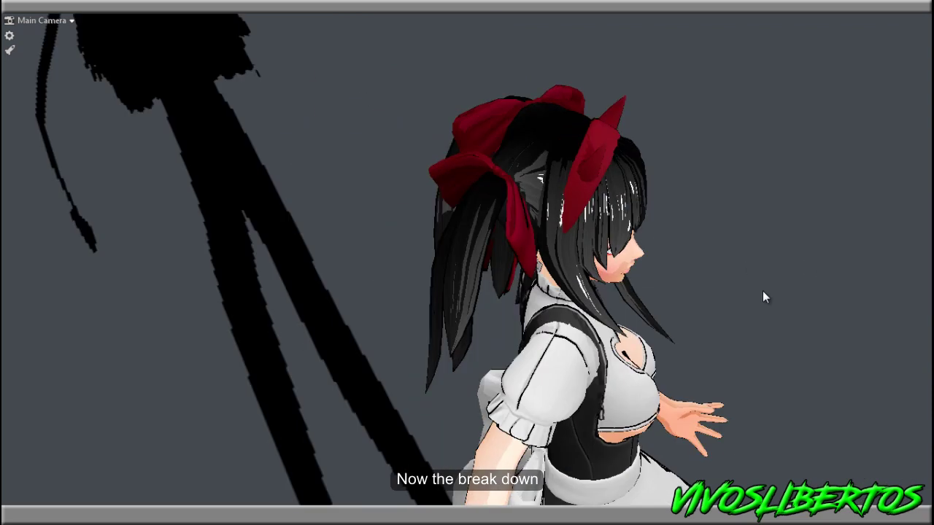
# Restore the full interface, select the Sky and lower its brightness to 0.
pyautogui.moveTo(762, 290); pyautogui.dragTo(438, 292)
pyautogui.moveTo(438, 292); pyautogui.dragTo(341, 144)
pyautogui.scroll(-5, 552, 181)
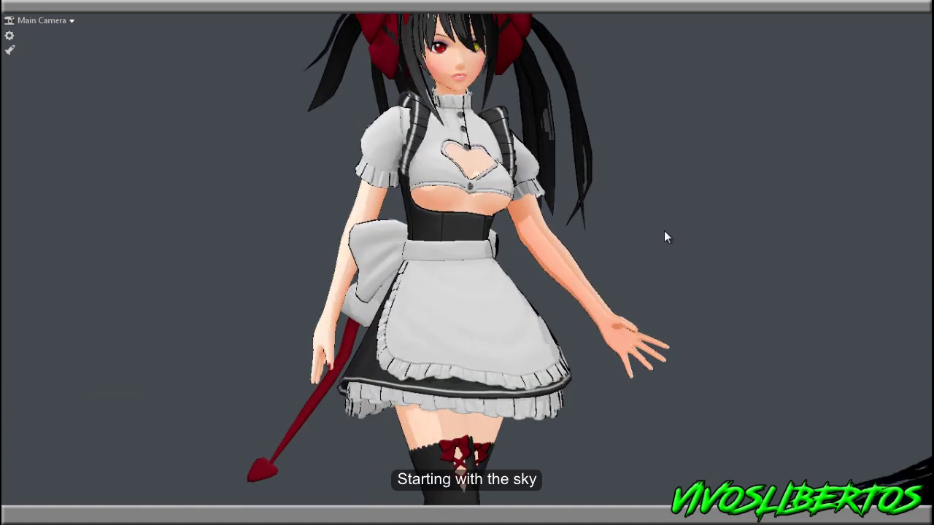
pyautogui.keyDown('shift'); pyautogui.moveTo(664, 230); pyautogui.dragTo(631, 191); pyautogui.keyUp('shift')
pyautogui.scroll(-4, 631, 192)
pyautogui.hotkey('ctrl', 'space')
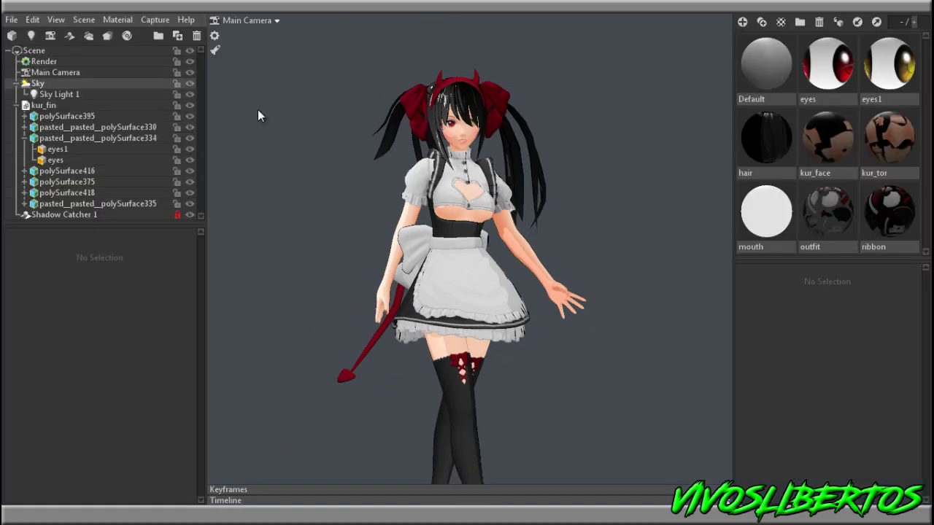
pyautogui.click(102, 84)
pyautogui.moveTo(17, 268)
pyautogui.mouseDown()
pyautogui.moveTo(93, 267)
pyautogui.moveTo(3, 264)
pyautogui.mouseUp()
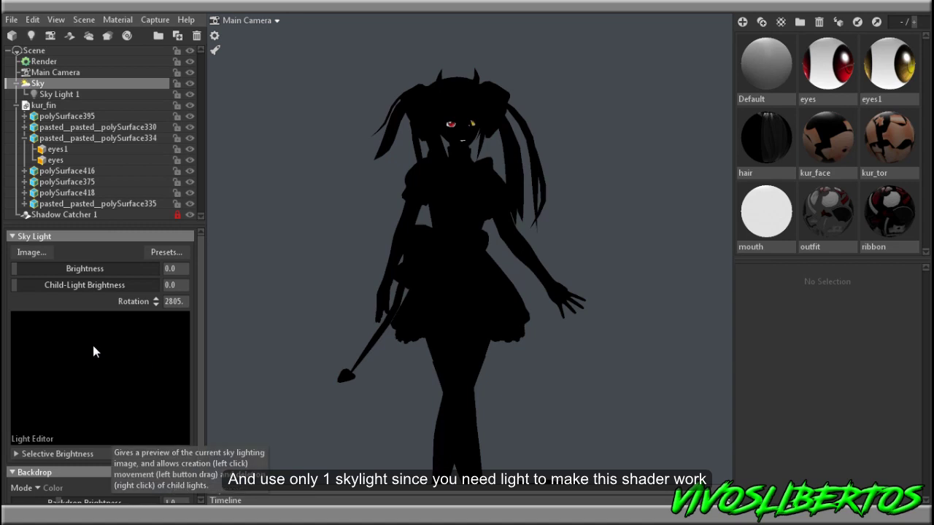
# Examine the eyes material's albedo and diffusion settings alongside the character's face.
pyautogui.scroll(3, 568, 187)
pyautogui.scroll(5, 532, 274)
pyautogui.moveTo(570, 181); pyautogui.dragTo(474, 280, button='middle')
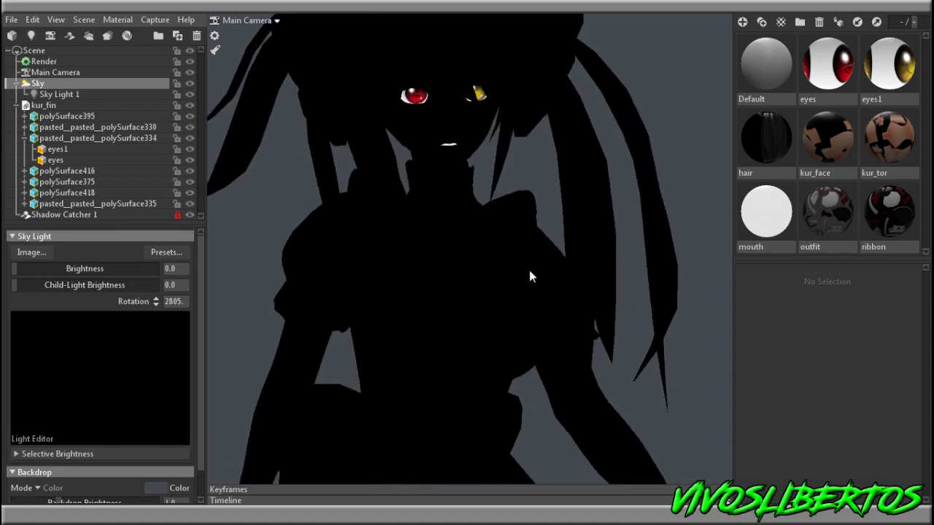
pyautogui.moveTo(473, 280); pyautogui.dragTo(201, 323)
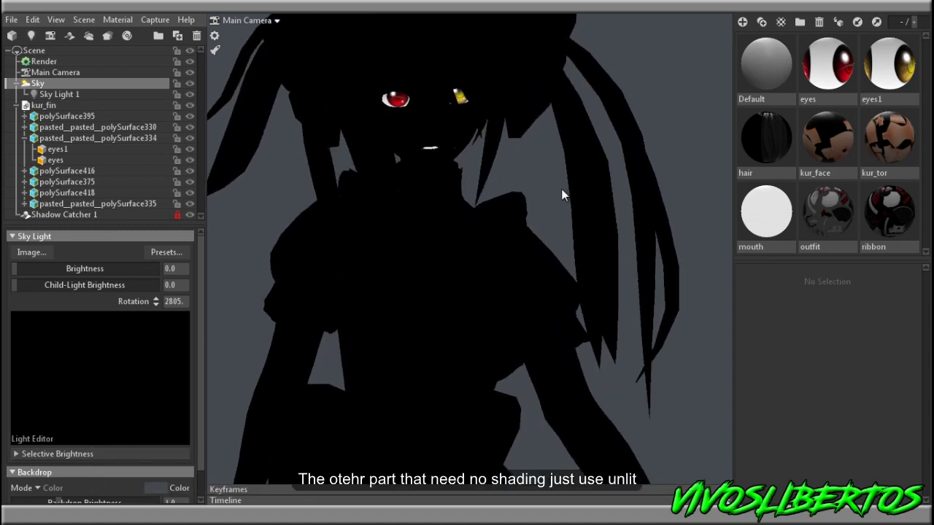
pyautogui.click(829, 79)
pyautogui.moveTo(925, 374); pyautogui.dragTo(927, 425)
pyautogui.click(918, 409)
pyautogui.click(843, 437)
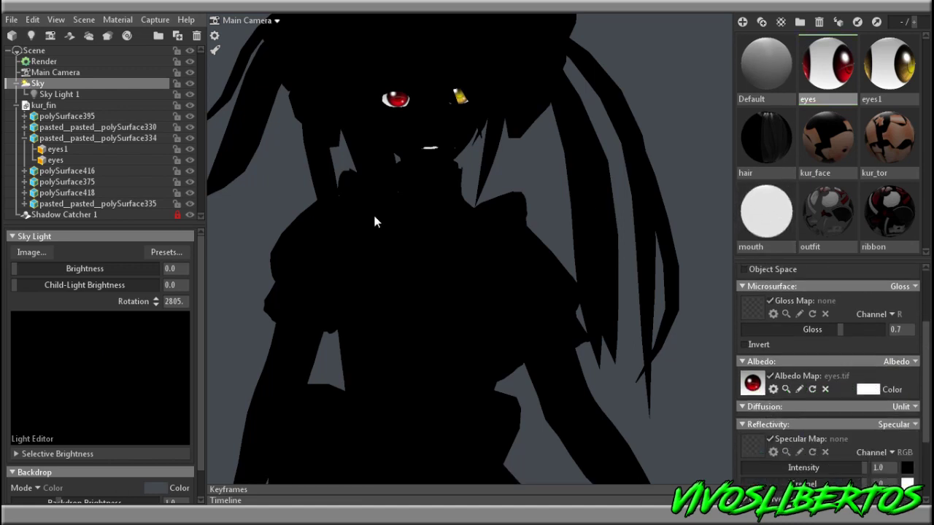
# Add a second child light to the Sky and delete both of its child lights.
pyautogui.click(119, 356)
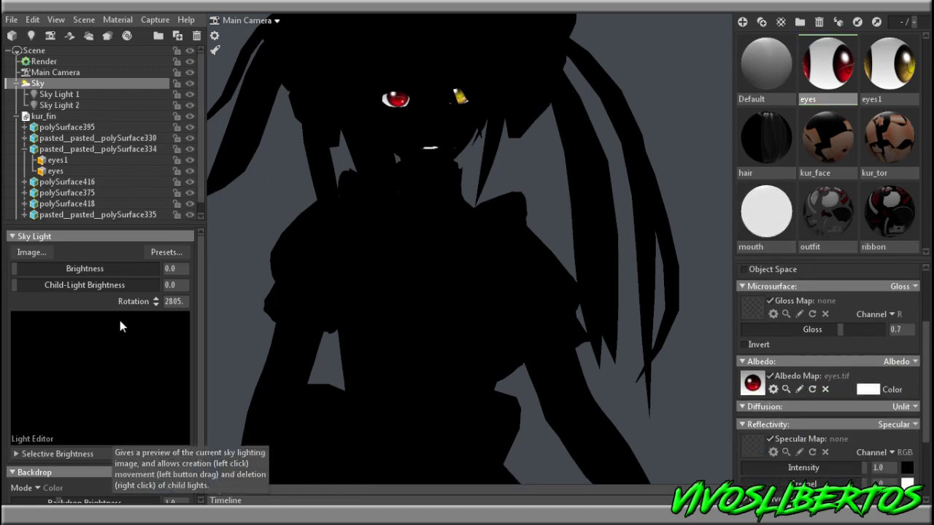
pyautogui.click(75, 99)
pyautogui.press('Delete')
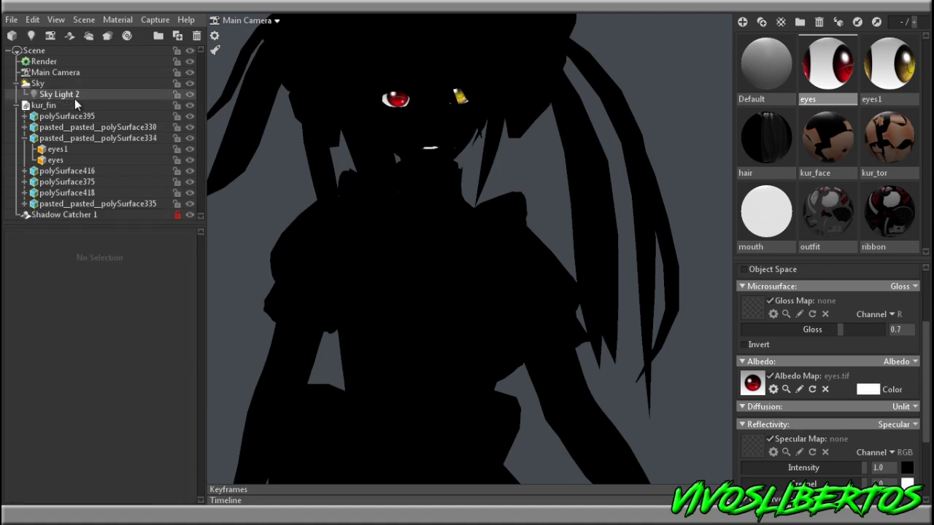
pyautogui.click(75, 99)
pyautogui.press('Delete')
# Try the Sky's brightness at 1.782, place one child light and return the Sky's brightness to 0.
pyautogui.click(65, 86)
pyautogui.moveTo(42, 271); pyautogui.dragTo(64, 270)
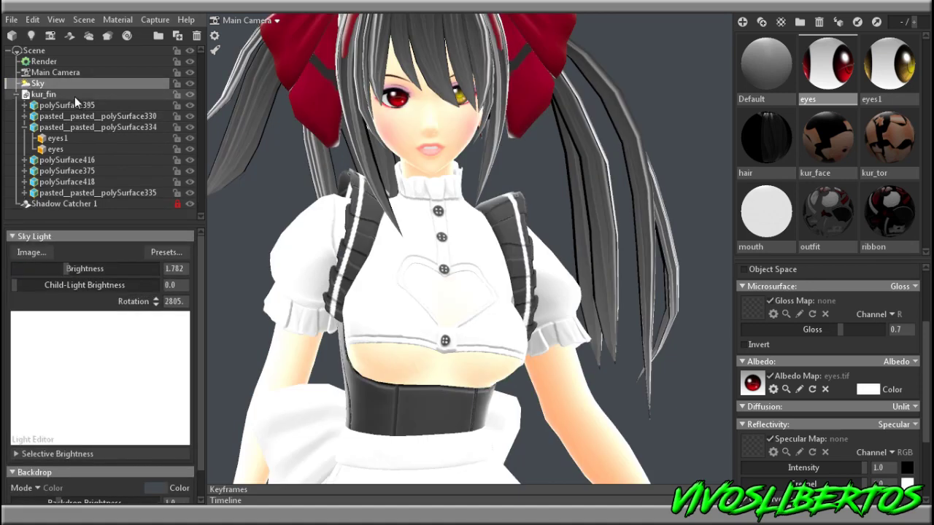
pyautogui.click(125, 351)
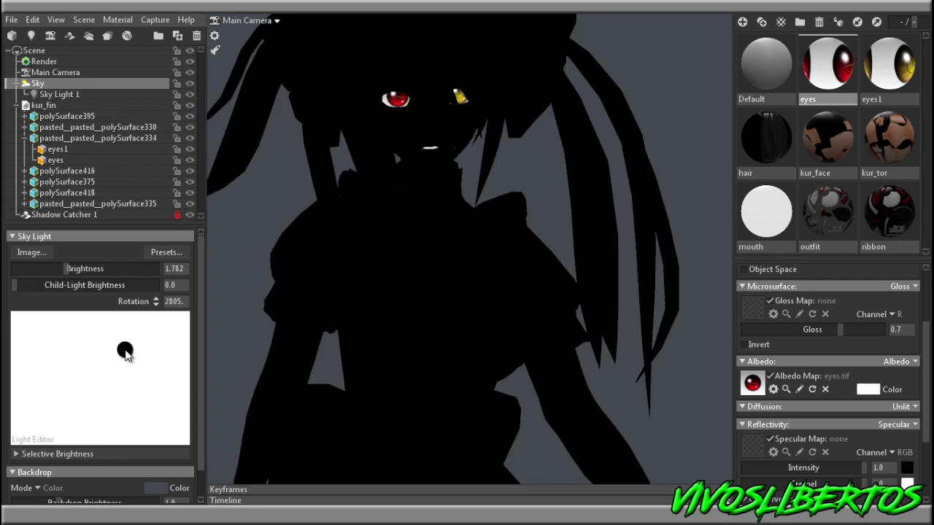
pyautogui.moveTo(25, 283); pyautogui.dragTo(4, 269)
# Reposition the Sky's child light in the light editor and set the child-light brightness to 3.06.
pyautogui.click(60, 94)
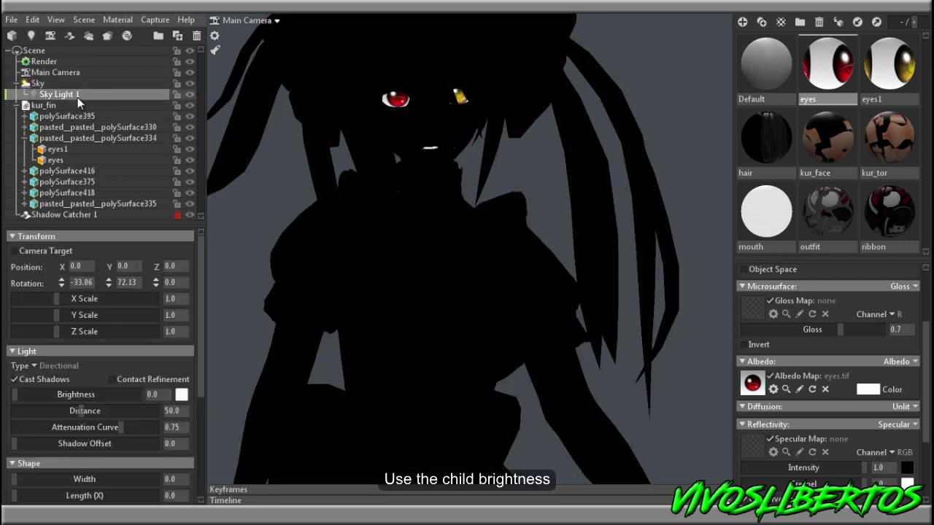
pyautogui.click(38, 83)
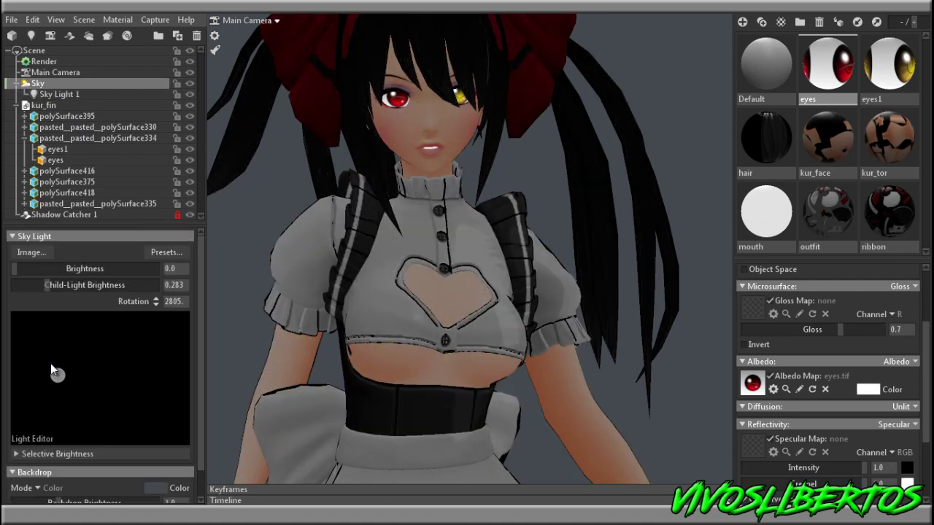
pyautogui.moveTo(114, 392); pyautogui.dragTo(113, 367)
pyautogui.scroll(-5, 481, 275)
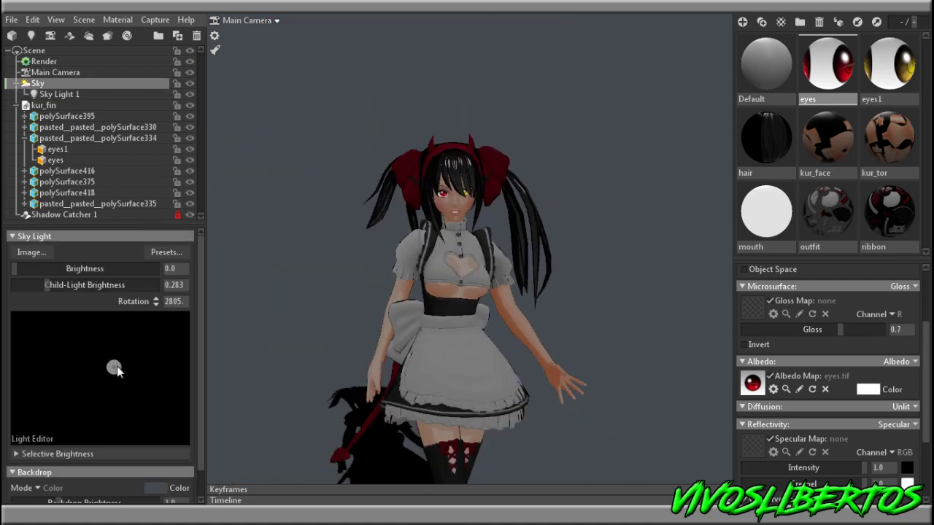
pyautogui.moveTo(49, 285); pyautogui.dragTo(73, 286)
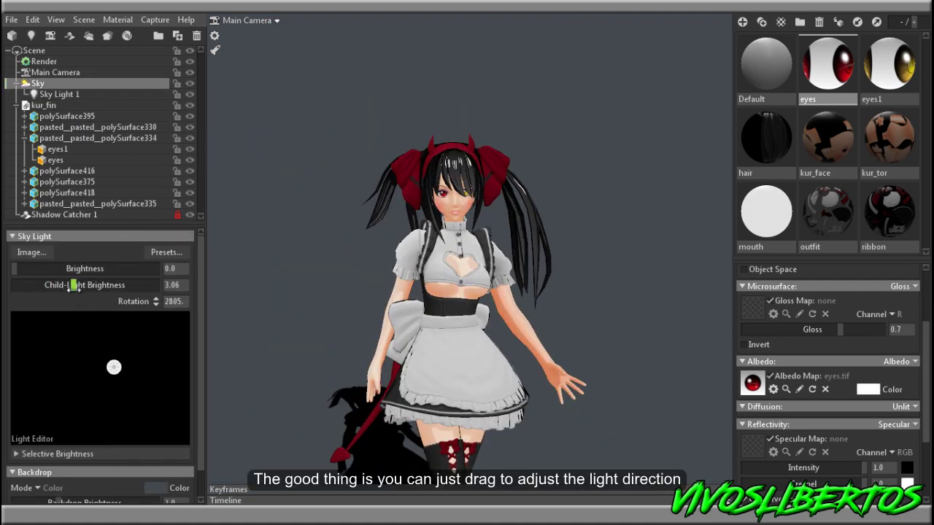
pyautogui.moveTo(114, 369); pyautogui.dragTo(95, 369)
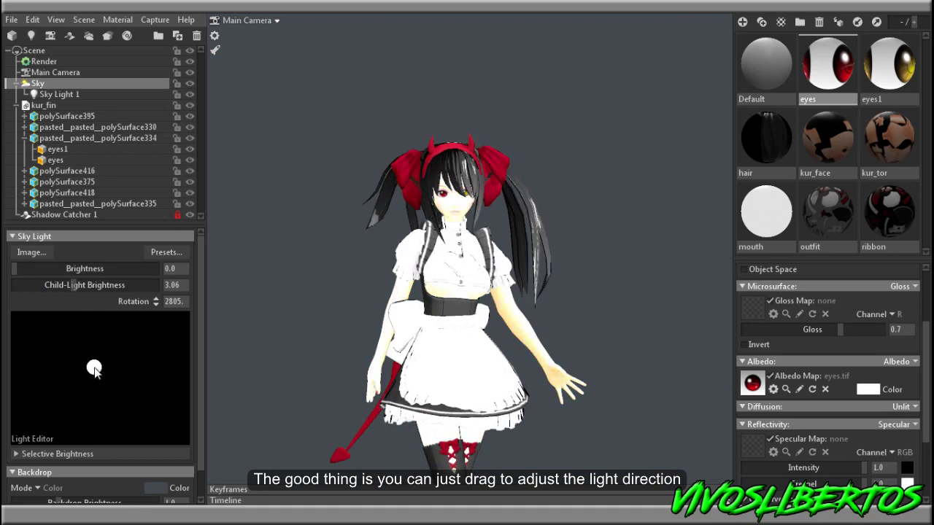
# Lower the Sky's child-light brightness to 0 and set Sky Light 1's own brightness to 1.521.
pyautogui.moveTo(55, 285); pyautogui.dragTo(13, 286)
pyautogui.click(83, 95)
pyautogui.moveTo(64, 395)
pyautogui.mouseDown()
pyautogui.moveTo(82, 395)
pyautogui.moveTo(58, 395)
pyautogui.moveTo(66, 394)
pyautogui.mouseUp()
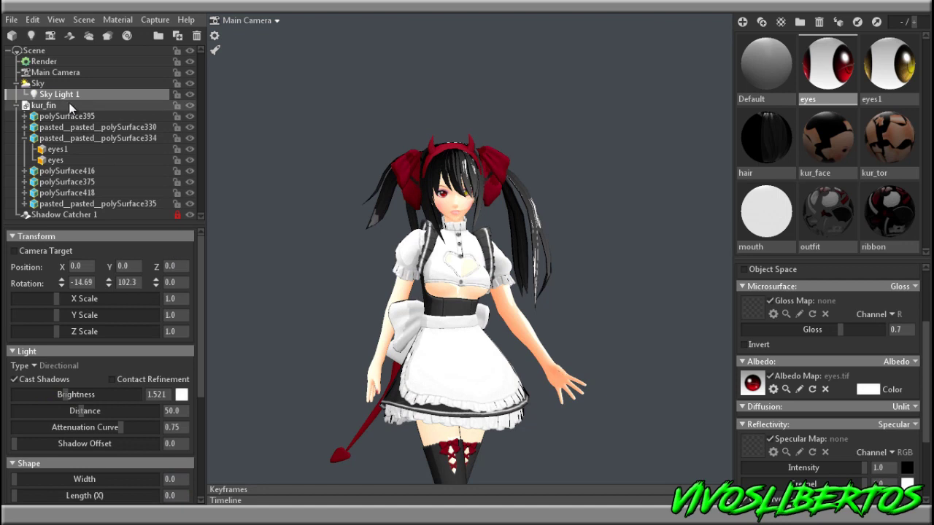
# Place another child light on the Sky, then remove both Sky Light 2 and Sky Light 1.
pyautogui.click(62, 81)
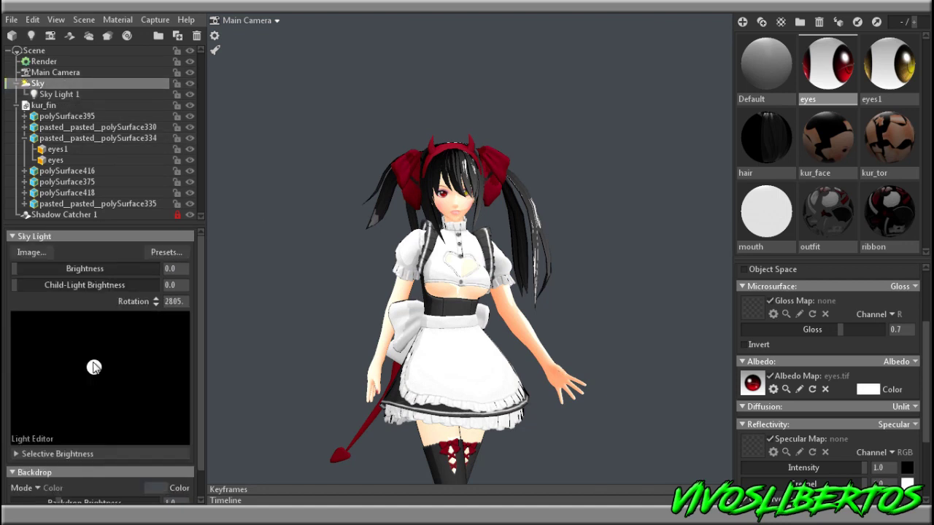
pyautogui.click(104, 357)
pyautogui.click(84, 103)
pyautogui.press('Delete')
pyautogui.click(79, 92)
pyautogui.press('Delete')
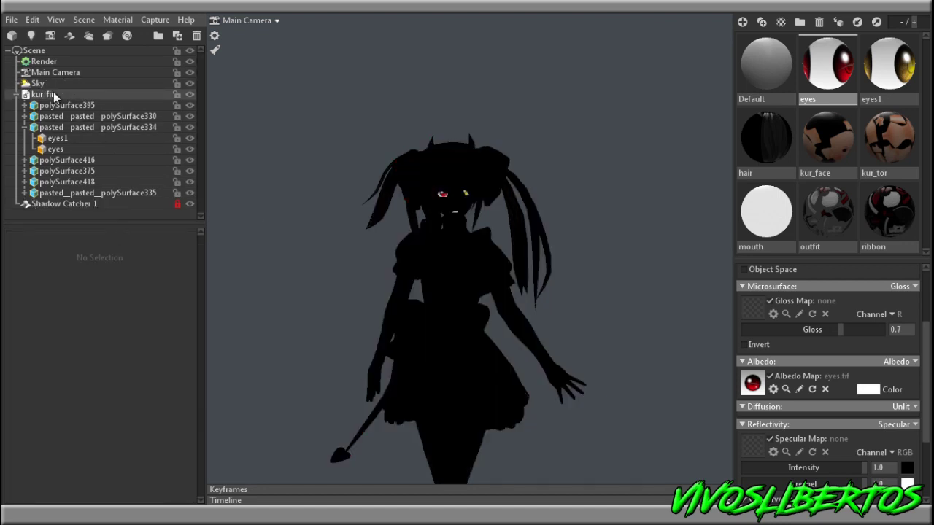
pyautogui.click(53, 92)
# Add a single child light to the Sky, set the child-light brightness to 1.013 and adjust the light's direction.
pyautogui.click(60, 81)
pyautogui.click(125, 362)
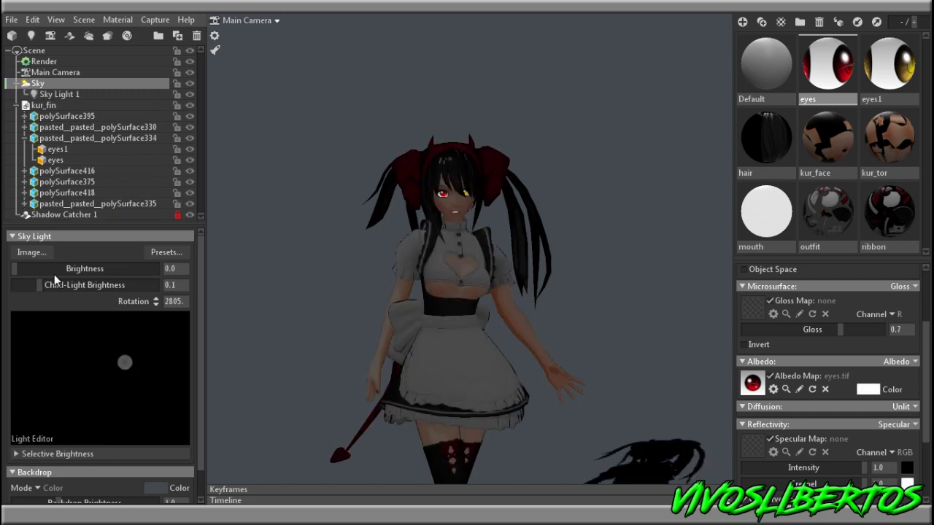
pyautogui.moveTo(56, 287); pyautogui.dragTo(83, 285)
pyautogui.moveTo(125, 363); pyautogui.dragTo(125, 390)
pyautogui.moveTo(83, 286); pyautogui.dragTo(59, 285)
pyautogui.moveTo(127, 382)
pyautogui.mouseDown()
pyautogui.moveTo(106, 380)
pyautogui.moveTo(146, 379)
pyautogui.moveTo(104, 352)
pyautogui.moveTo(134, 378)
pyautogui.moveTo(117, 373)
pyautogui.mouseUp()
pyautogui.scroll(-5, 363, 233)
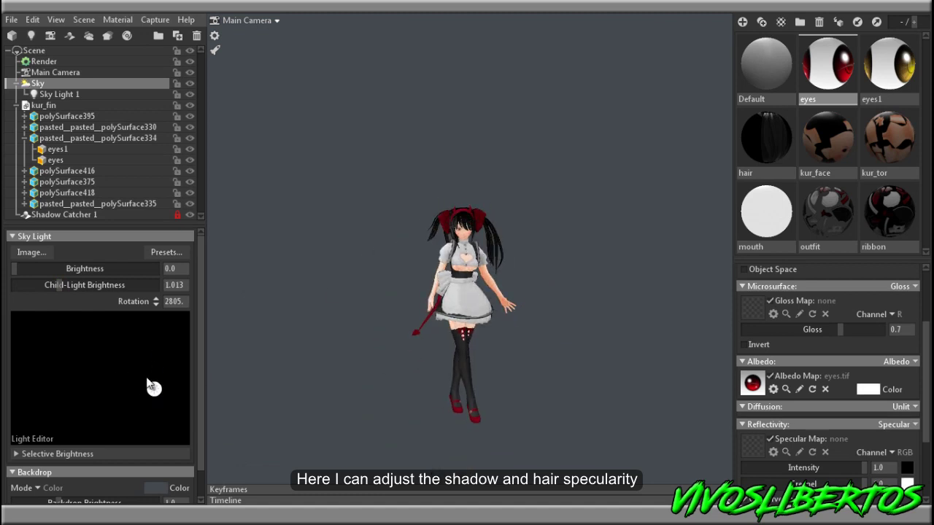
pyautogui.scroll(8, 617, 355)
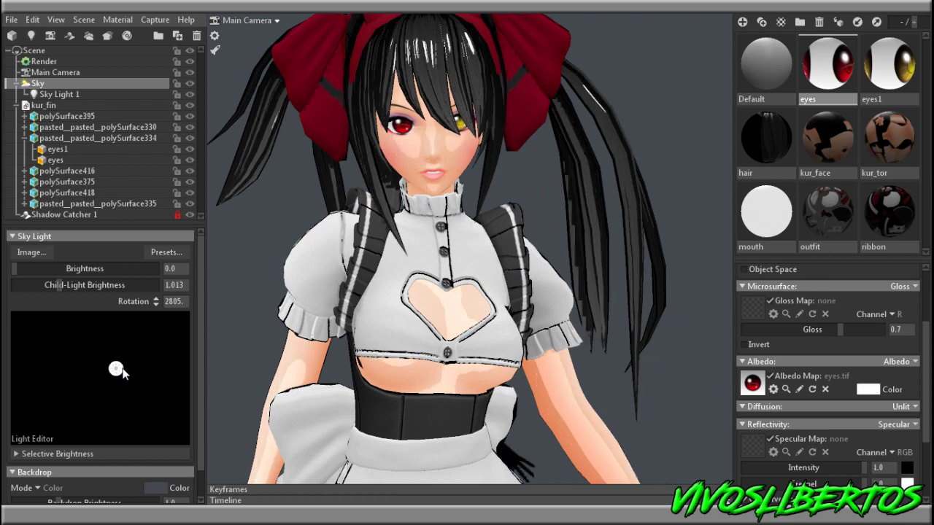
# Add a second child light to the Sky and colour it red, toggling its visibility to compare the shading.
pyautogui.scroll(-4, 441, 307)
pyautogui.click(66, 345)
pyautogui.moveTo(65, 346); pyautogui.dragTo(95, 341)
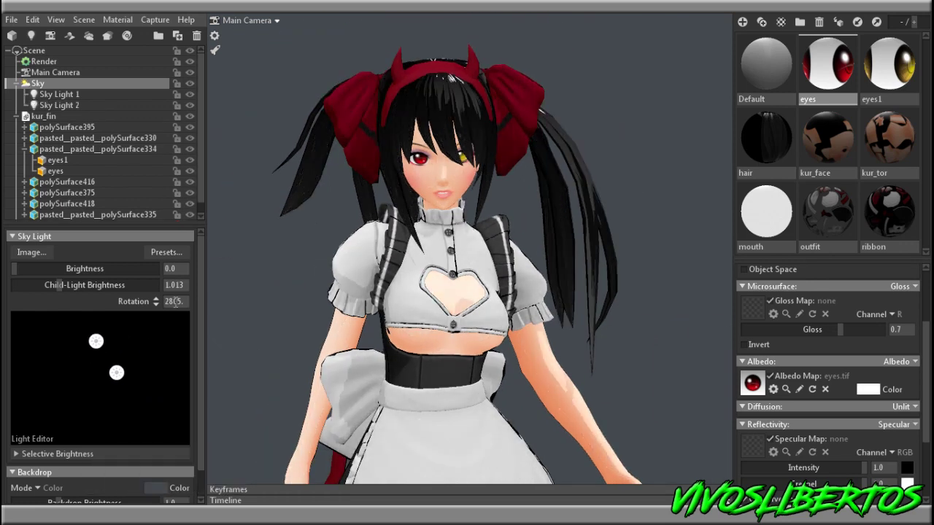
pyautogui.click(96, 106)
pyautogui.click(181, 395)
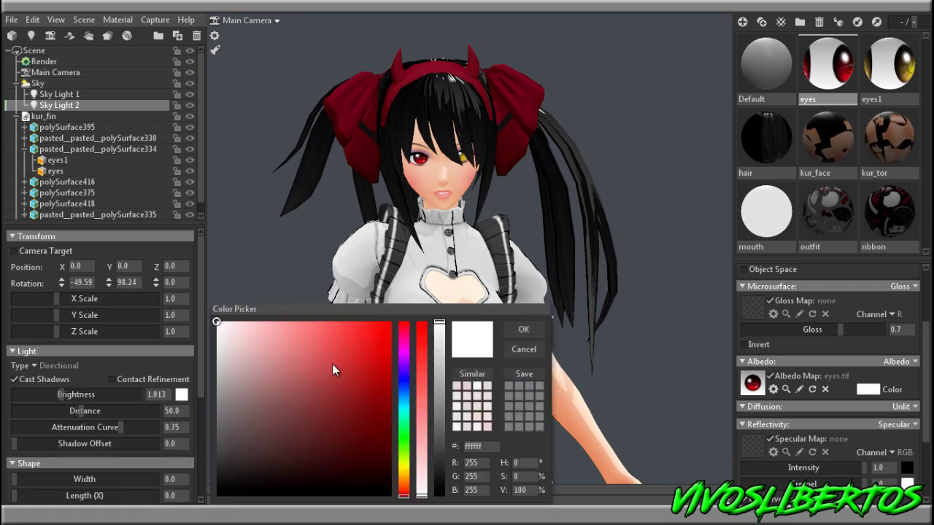
pyautogui.moveTo(333, 364); pyautogui.dragTo(438, 294)
pyautogui.click(514, 326)
pyautogui.click(190, 106)
pyautogui.click(190, 106)
# Change Sky Light 1's colour to blue (#3e58a6) and hide that light to compare it with the red one.
pyautogui.click(111, 96)
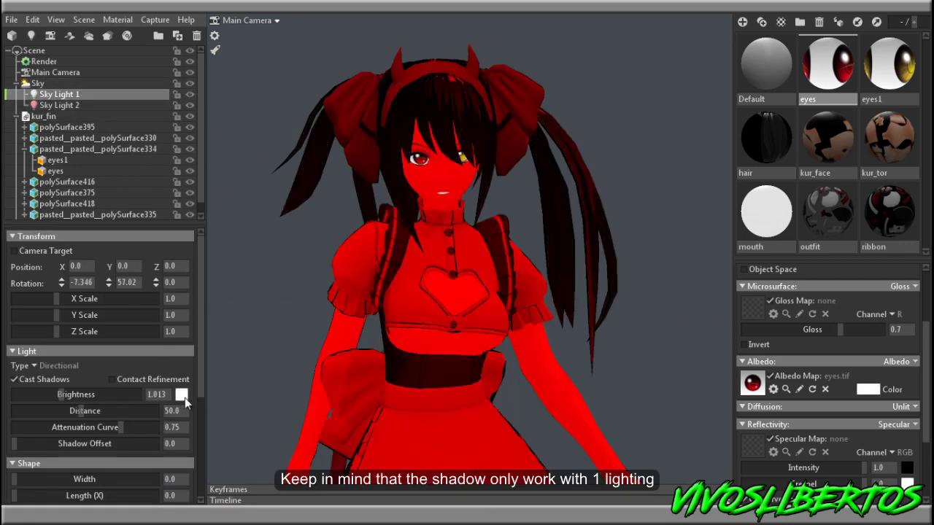
pyautogui.click(182, 395)
pyautogui.click(519, 331)
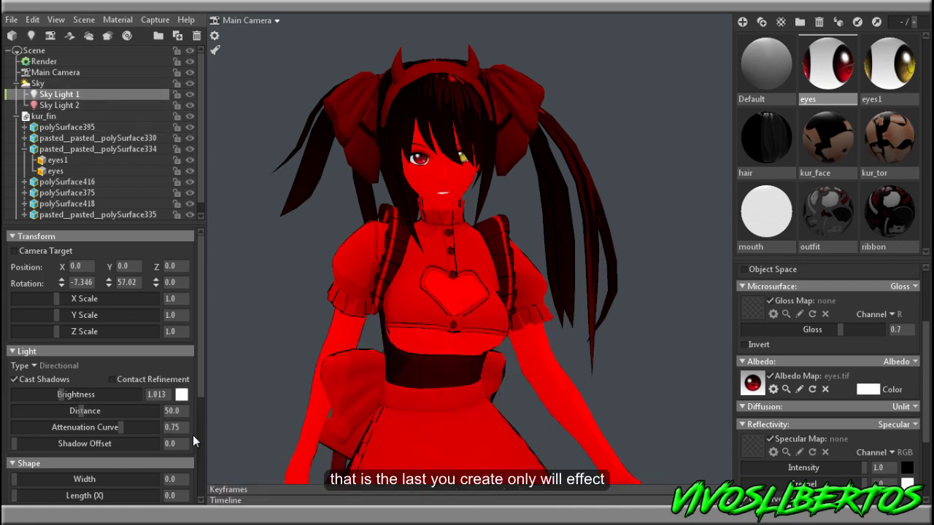
pyautogui.click(181, 396)
pyautogui.click(326, 383)
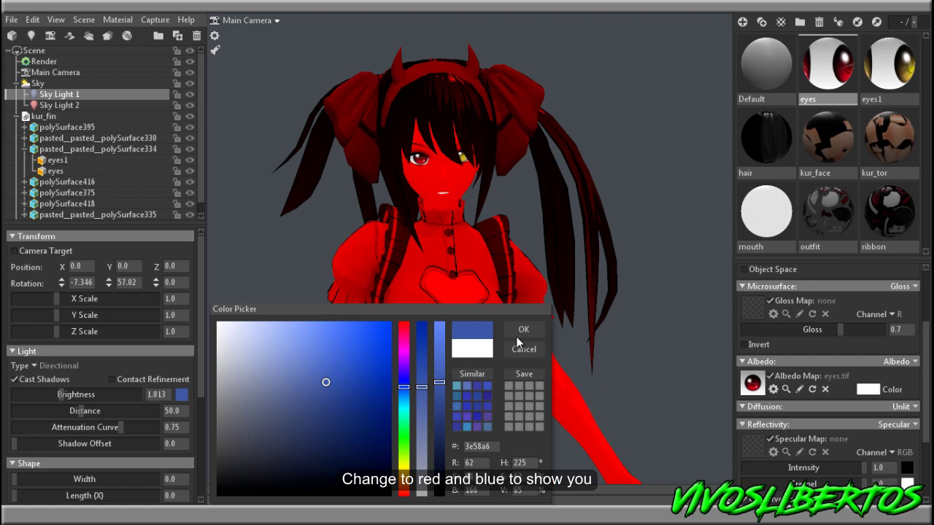
pyautogui.click(519, 332)
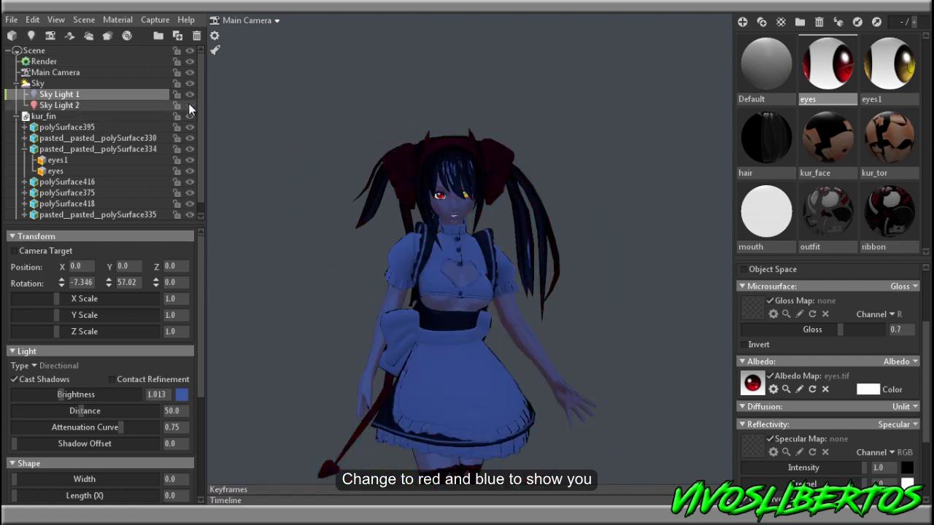
pyautogui.click(188, 101)
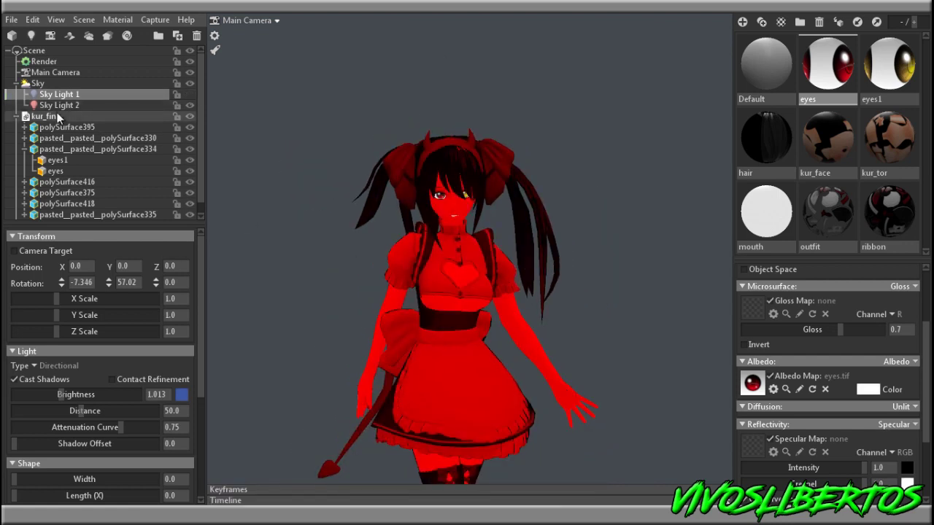
# Rotate the sky slightly and add a new Light object of type Omni to the scene.
pyautogui.click(61, 83)
pyautogui.moveTo(141, 337); pyautogui.dragTo(190, 344)
pyautogui.click(84, 20)
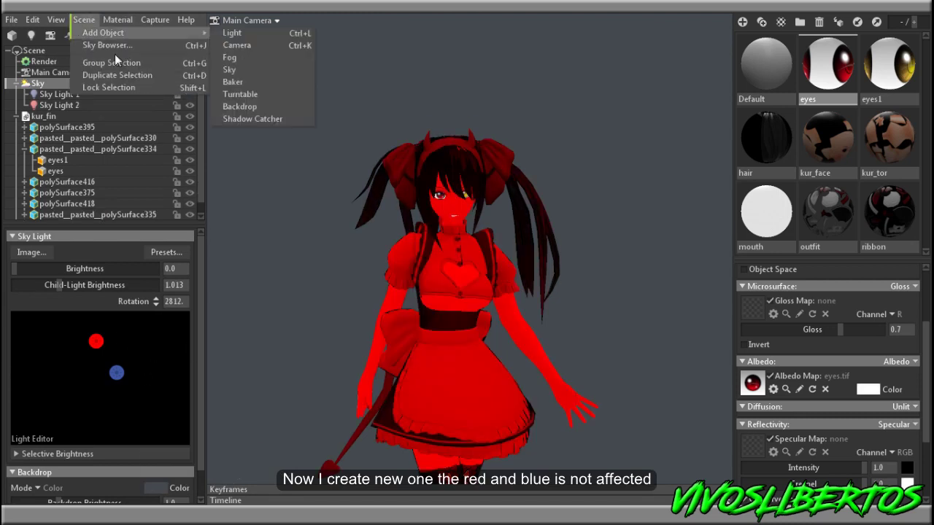
pyautogui.click(229, 34)
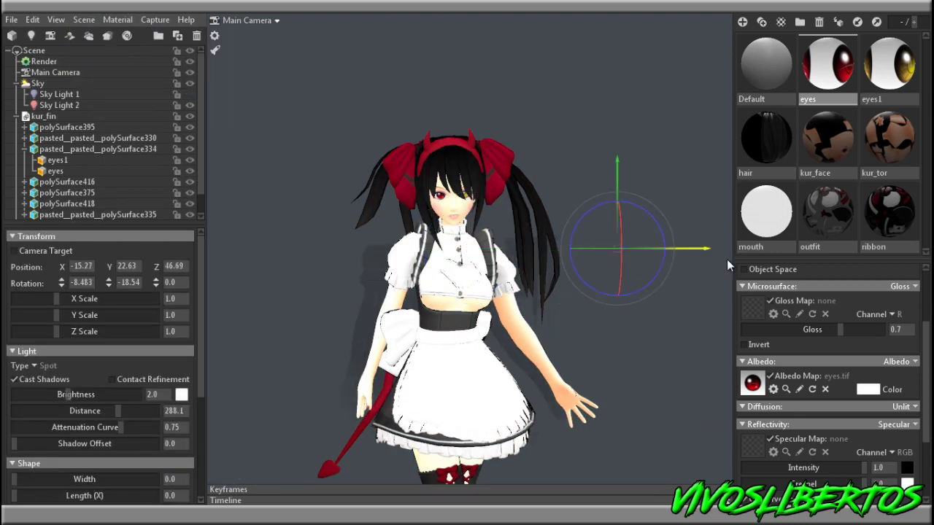
pyautogui.click(34, 365)
pyautogui.keyDown('alt'); pyautogui.moveTo(602, 195); pyautogui.dragTo(328, 215, button='right'); pyautogui.keyUp('alt')
pyautogui.keyDown('alt'); pyautogui.moveTo(329, 216); pyautogui.dragTo(412, 279); pyautogui.keyUp('alt')
pyautogui.keyDown('alt'); pyautogui.moveTo(412, 284); pyautogui.dragTo(384, 282, button='right'); pyautogui.keyUp('alt')
# Delete the red and blue child lights from the Sky.
pyautogui.click(91, 108)
pyautogui.press('Delete')
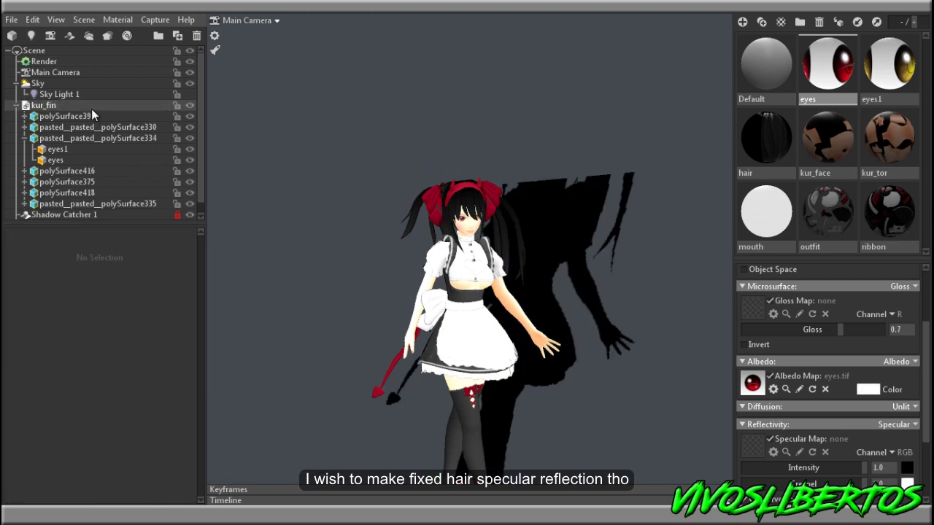
pyautogui.click(66, 94)
pyautogui.press('Delete')
# Move the Omni light to X 2.478, Y 33.26, Z 50.98 to test the shading, then delete the light.
pyautogui.click(99, 215)
pyautogui.keyDown('alt'); pyautogui.moveTo(546, 312); pyautogui.dragTo(288, 219, button='right'); pyautogui.keyUp('alt')
pyautogui.moveTo(315, 266); pyautogui.dragTo(622, 315)
pyautogui.moveTo(535, 173); pyautogui.dragTo(551, 72)
pyautogui.keyDown('alt'); pyautogui.moveTo(553, 77); pyautogui.dragTo(628, 263, button='right'); pyautogui.keyUp('alt')
pyautogui.keyDown('alt'); pyautogui.moveTo(627, 263); pyautogui.dragTo(561, 221); pyautogui.keyUp('alt')
pyautogui.scroll(2, 455, 188)
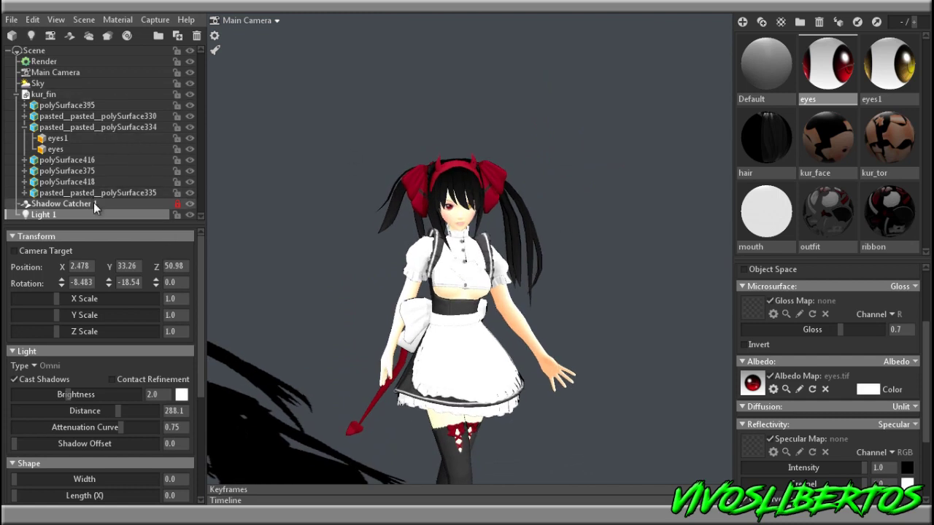
pyautogui.press('Delete')
# Place one new child light in the Sky's light editor and drop it lower to redirect the shading.
pyautogui.click(43, 83)
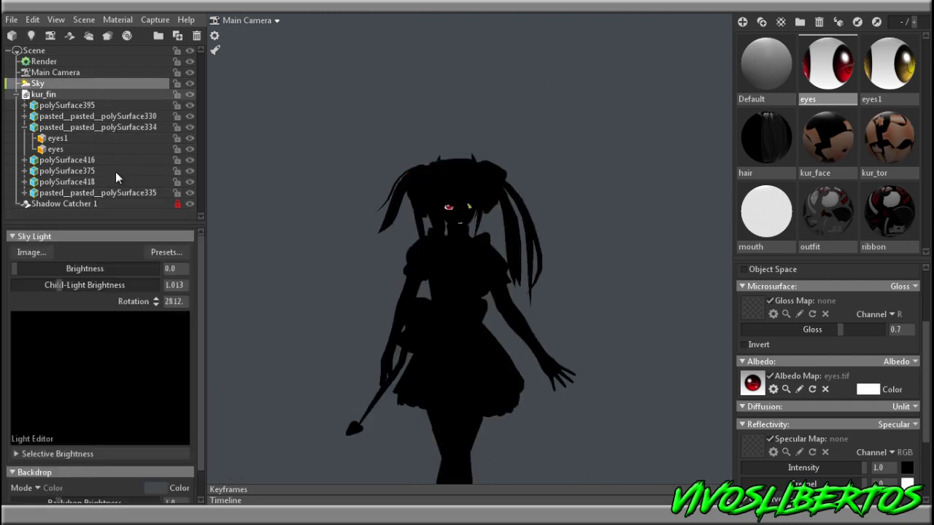
pyautogui.click(113, 340)
pyautogui.moveTo(125, 348); pyautogui.dragTo(133, 383)
pyautogui.click(653, 216)
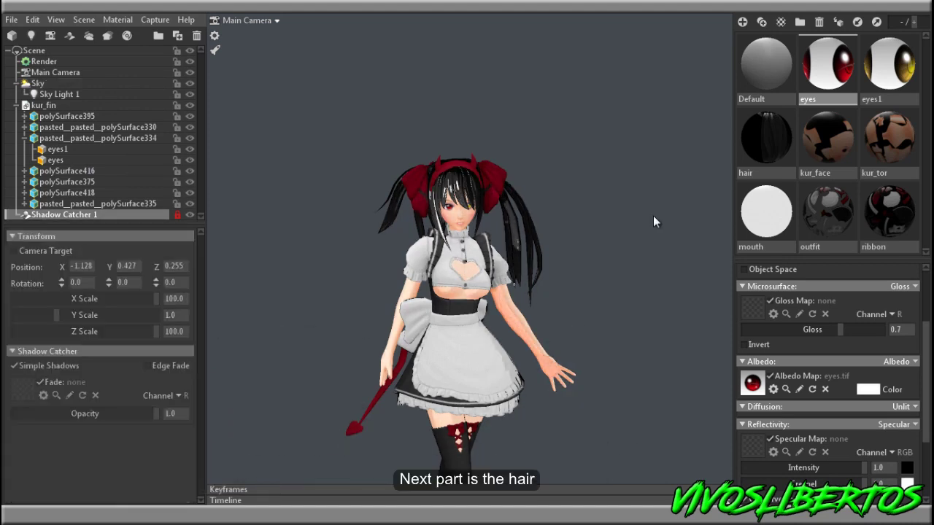
# Rotate the sky lighting around the hair and raise the child light slightly to adjust the hair highlights.
pyautogui.click(654, 216)
pyautogui.scroll(5, 696, 261)
pyautogui.moveTo(696, 260); pyautogui.dragTo(534, 262, button='middle')
pyautogui.scroll(4, 534, 230)
pyautogui.keyDown('shift'); pyautogui.moveTo(605, 79); pyautogui.dragTo(527, 77); pyautogui.keyUp('shift')
pyautogui.click(116, 96)
pyautogui.click(43, 84)
pyautogui.moveTo(132, 378); pyautogui.dragTo(132, 362)
# Rotate the sky to about 2842 degrees and check the shading on the face and hair up close.
pyautogui.moveTo(474, 255); pyautogui.dragTo(350, 251)
pyautogui.keyDown('shift'); pyautogui.moveTo(500, 263); pyautogui.dragTo(540, 270); pyautogui.keyUp('shift')
pyautogui.scroll(4, 540, 328)
pyautogui.moveTo(544, 372); pyautogui.dragTo(479, 281, button='middle')
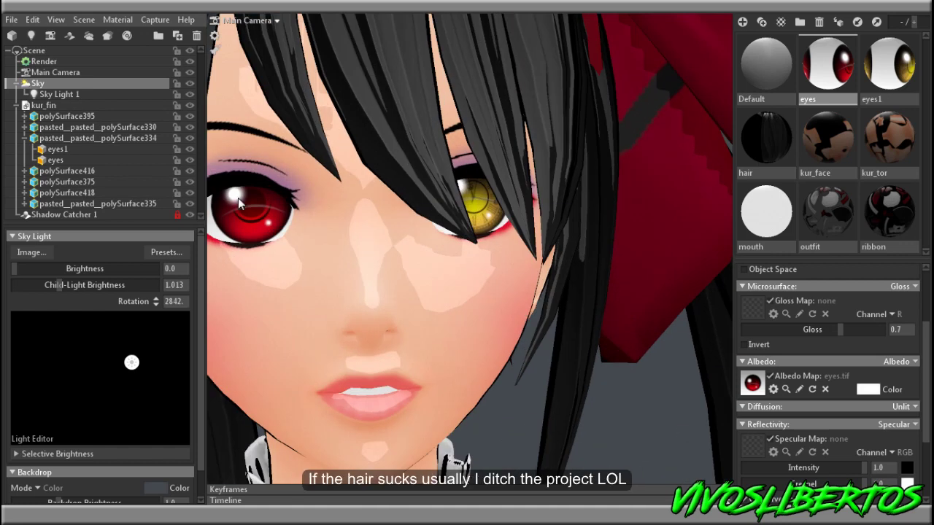
# Hide every character mesh except the hair and inspect the fringe up close.
pyautogui.click(238, 197)
pyautogui.moveTo(189, 192); pyautogui.dragTo(188, 115)
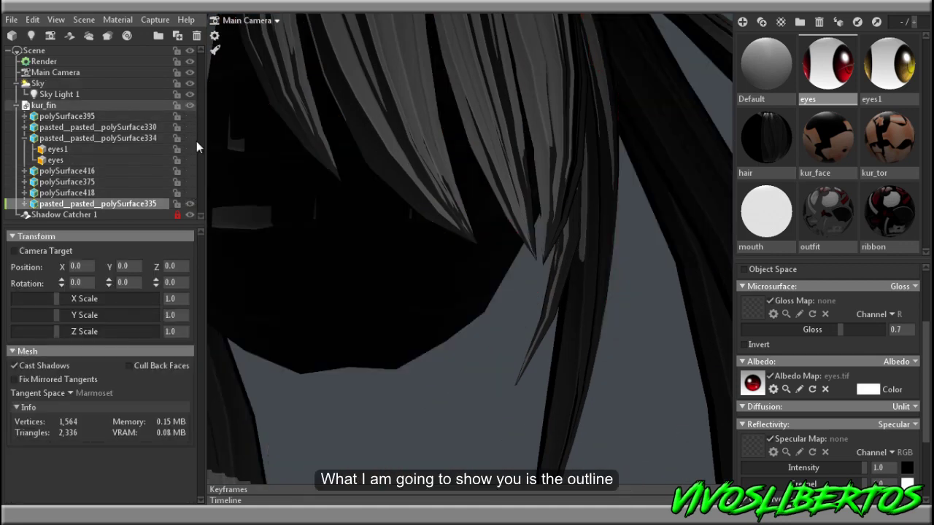
pyautogui.scroll(-5, 491, 235)
pyautogui.moveTo(493, 234)
pyautogui.mouseDown()
pyautogui.moveTo(583, 325)
pyautogui.moveTo(382, 332)
pyautogui.moveTo(511, 356)
pyautogui.moveTo(438, 357)
pyautogui.mouseUp()
pyautogui.scroll(3, 512, 356)
pyautogui.moveTo(922, 340)
pyautogui.mouseDown()
pyautogui.moveTo(924, 297)
pyautogui.moveTo(925, 356)
pyautogui.mouseUp()
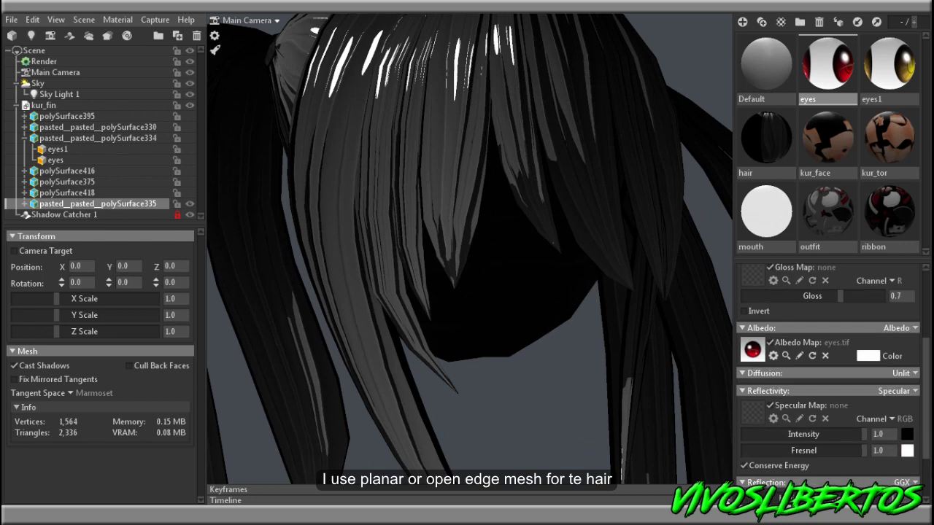
# Turn off the hair material's albedo map and examine the hair outlines from different angles.
pyautogui.click(775, 145)
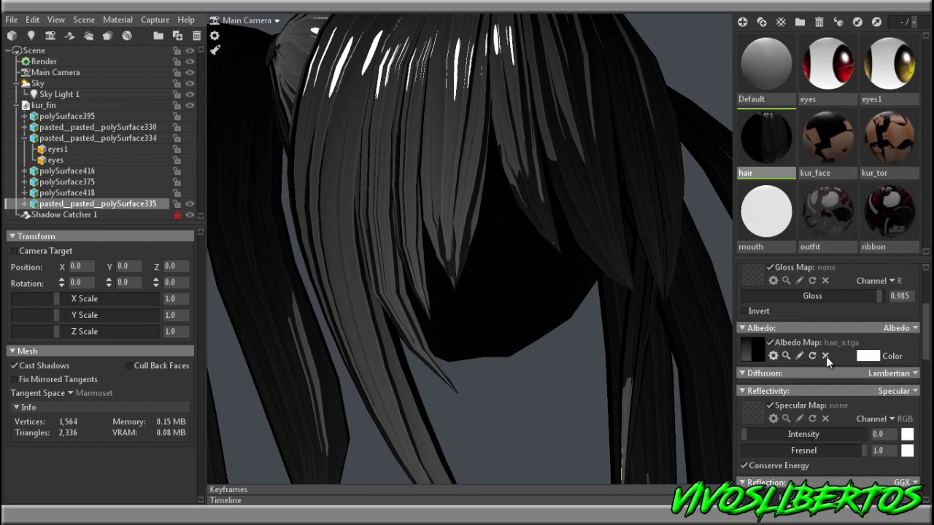
pyautogui.click(778, 342)
pyautogui.scroll(-4, 497, 265)
pyautogui.moveTo(496, 265); pyautogui.dragTo(530, 261)
pyautogui.moveTo(701, 255); pyautogui.dragTo(524, 289, button='middle')
pyautogui.keyDown('shift'); pyautogui.moveTo(524, 288); pyautogui.dragTo(472, 290); pyautogui.keyUp('shift')
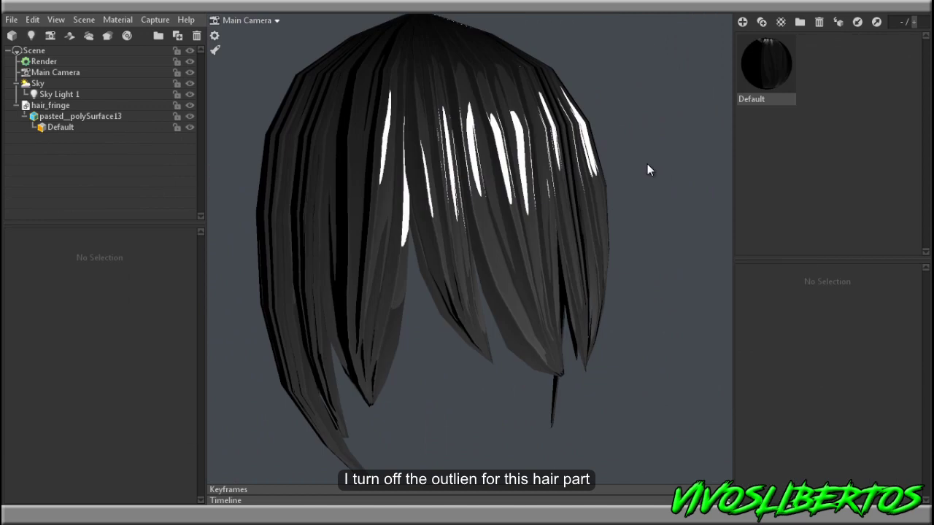
# Show the Default material's settings for the separate hair fringe model and set its Outline Size to 0.731.
pyautogui.click(538, 242)
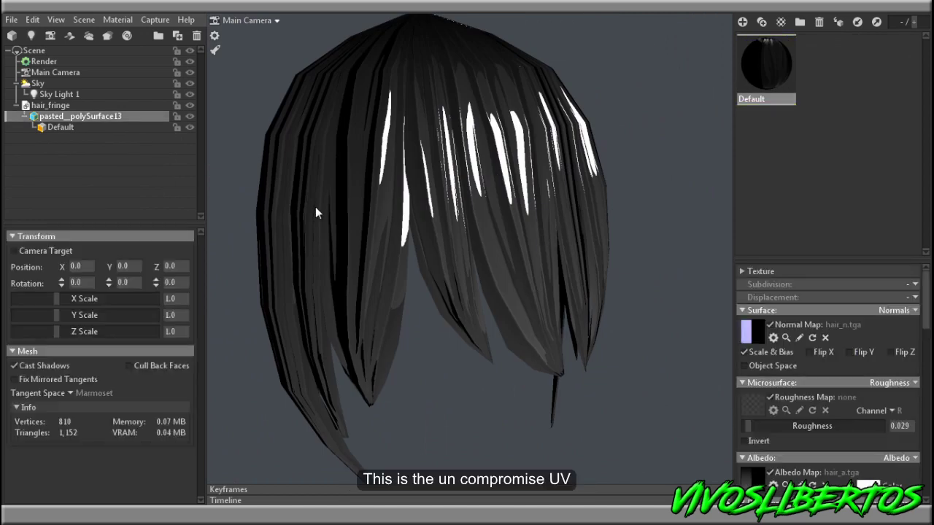
pyautogui.click(535, 286)
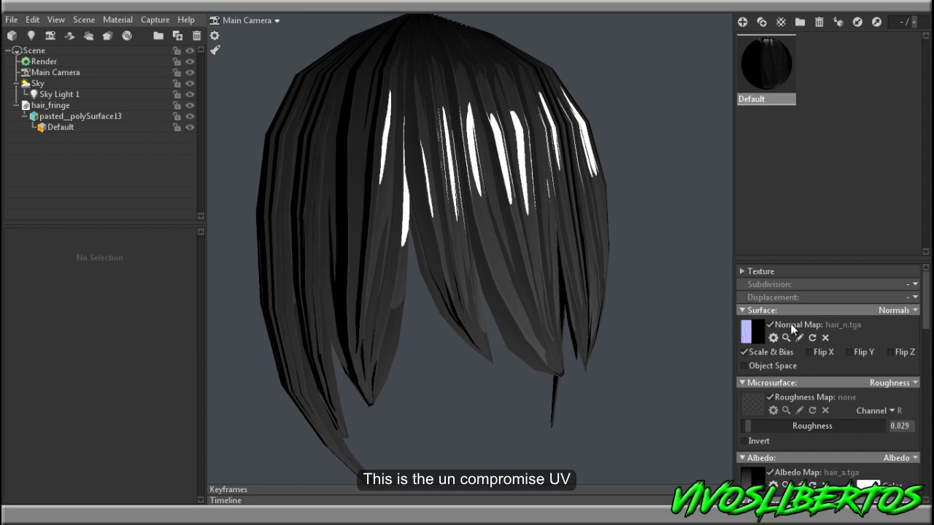
pyautogui.moveTo(929, 326); pyautogui.dragTo(921, 452)
pyautogui.moveTo(785, 456); pyautogui.dragTo(844, 459)
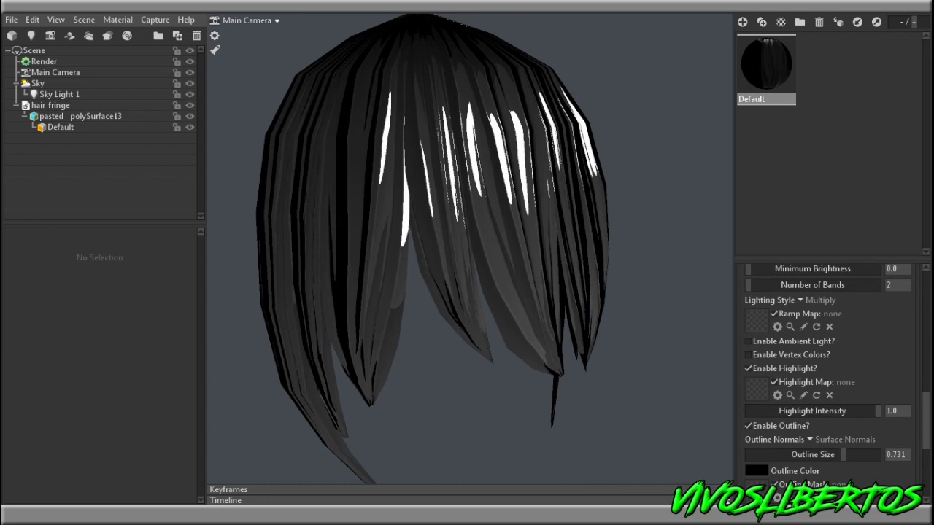
# Disable the albedo map on the fringe material and check the outlines along the strand edges.
pyautogui.moveTo(926, 408); pyautogui.dragTo(927, 329)
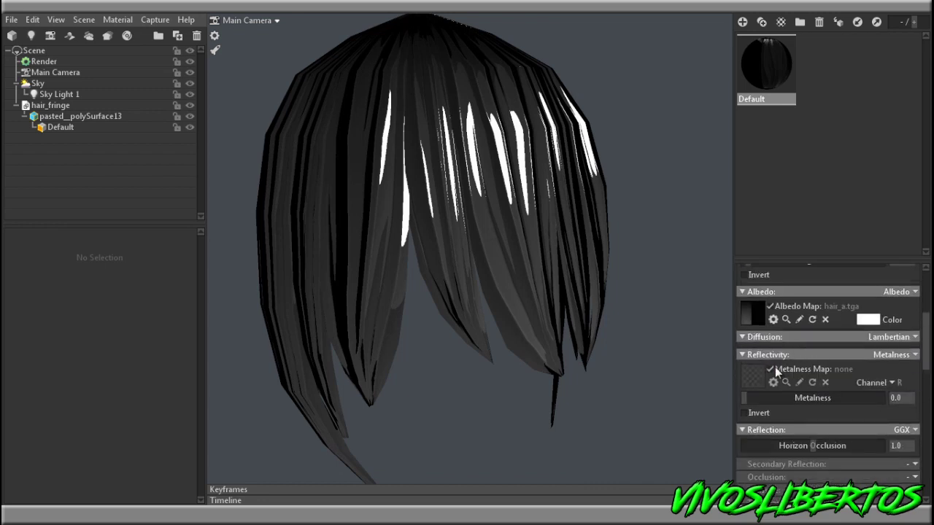
pyautogui.click(769, 307)
pyautogui.moveTo(476, 269)
pyautogui.mouseDown()
pyautogui.moveTo(403, 232)
pyautogui.moveTo(402, 314)
pyautogui.moveTo(481, 317)
pyautogui.moveTo(415, 318)
pyautogui.moveTo(404, 289)
pyautogui.mouseUp()
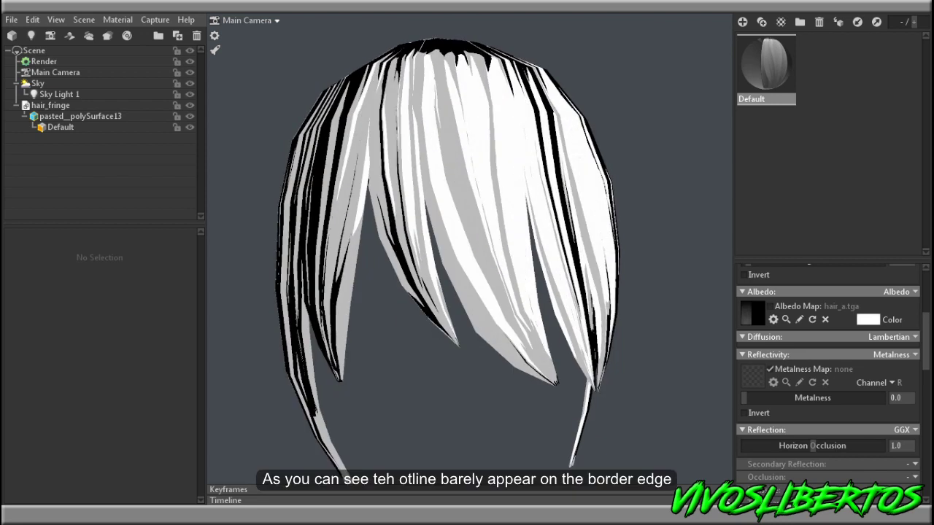
# Raise the fringe material's Bias to 1.0 and view the fringe from another side.
pyautogui.moveTo(924, 371); pyautogui.dragTo(926, 428)
pyautogui.moveTo(765, 343); pyautogui.dragTo(886, 347)
pyautogui.moveTo(572, 306); pyautogui.dragTo(713, 340)
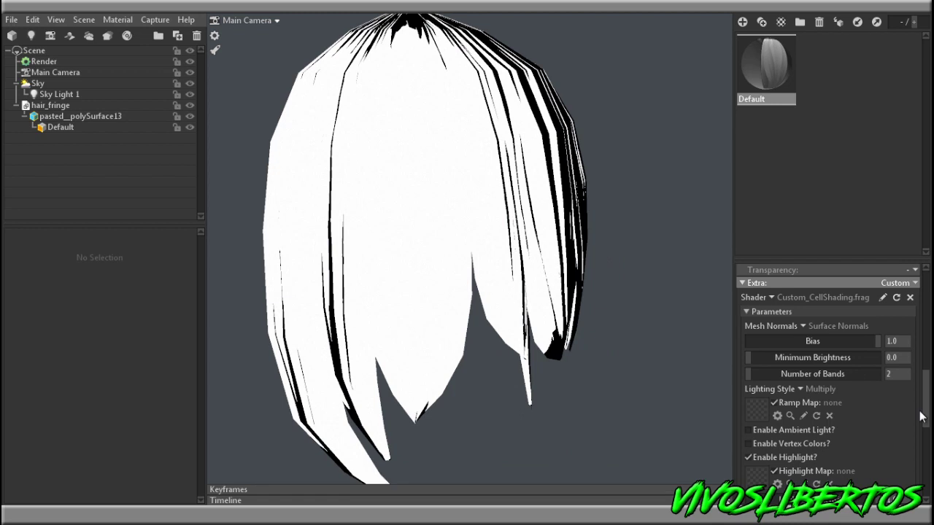
# Reduce the fringe material's Outline Size to 0.0, and raise it again to compare the outlines.
pyautogui.moveTo(924, 416); pyautogui.dragTo(921, 444)
pyautogui.moveTo(847, 438); pyautogui.dragTo(623, 443)
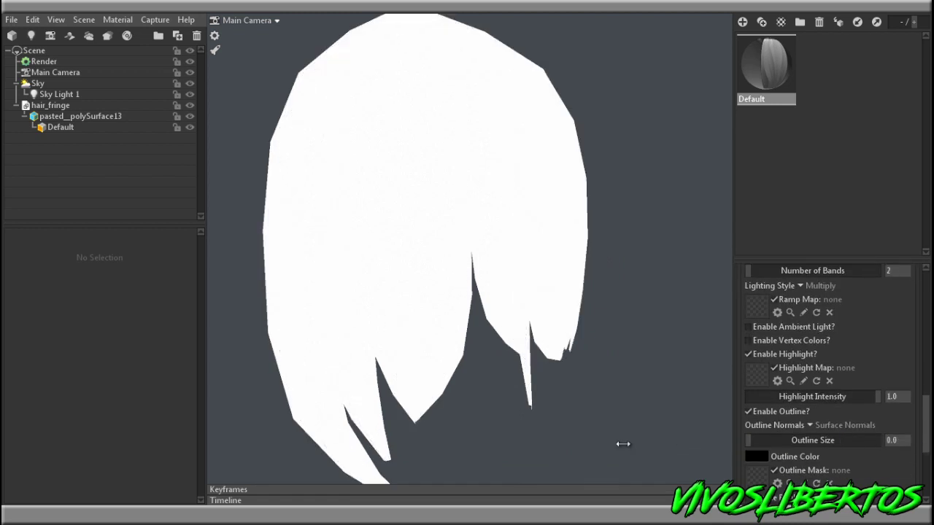
pyautogui.moveTo(724, 448); pyautogui.dragTo(807, 444)
# Examine the fringe's outlines along the border edges from several angles and distances.
pyautogui.moveTo(649, 365); pyautogui.dragTo(551, 308)
pyautogui.moveTo(551, 308); pyautogui.dragTo(635, 314, button='right')
pyautogui.moveTo(636, 315); pyautogui.dragTo(430, 285)
pyautogui.moveTo(430, 285); pyautogui.dragTo(394, 292, button='right')
pyautogui.moveTo(394, 292); pyautogui.dragTo(364, 317)
pyautogui.moveTo(365, 318); pyautogui.dragTo(336, 288, button='right')
pyautogui.moveTo(336, 288); pyautogui.dragTo(400, 272)
pyautogui.moveTo(445, 318); pyautogui.dragTo(465, 285)
pyautogui.scroll(-2, 459, 283)
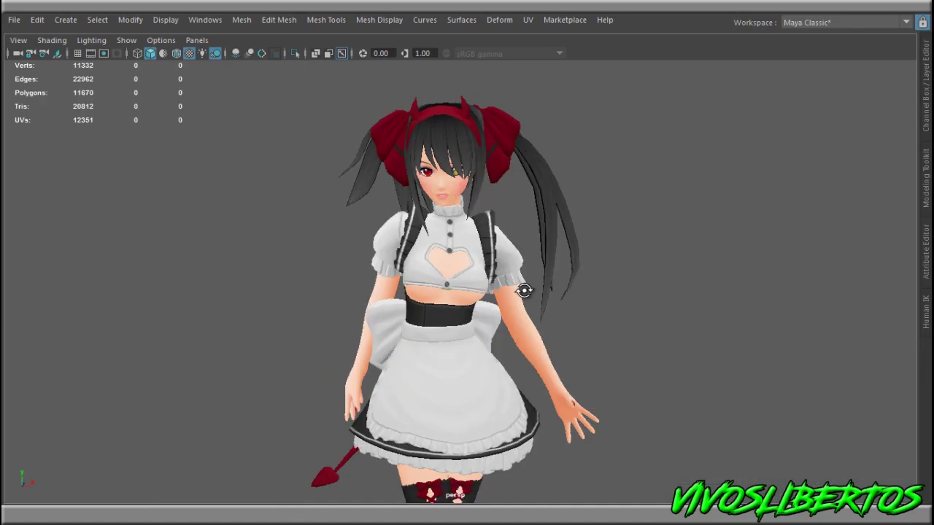
# In Maya, select the character's hair mesh and display its UVs in the UV Editor.
pyautogui.keyDown('alt'); pyautogui.moveTo(467, 340); pyautogui.dragTo(666, 286); pyautogui.keyUp('alt')
pyautogui.scroll(4, 493, 315)
pyautogui.scroll(-3, 673, 298)
pyautogui.click(702, 293)
pyautogui.hotkey('ctrl', 'u')
pyautogui.keyDown('alt'); pyautogui.moveTo(618, 315); pyautogui.dragTo(570, 248, button='middle'); pyautogui.keyUp('alt')
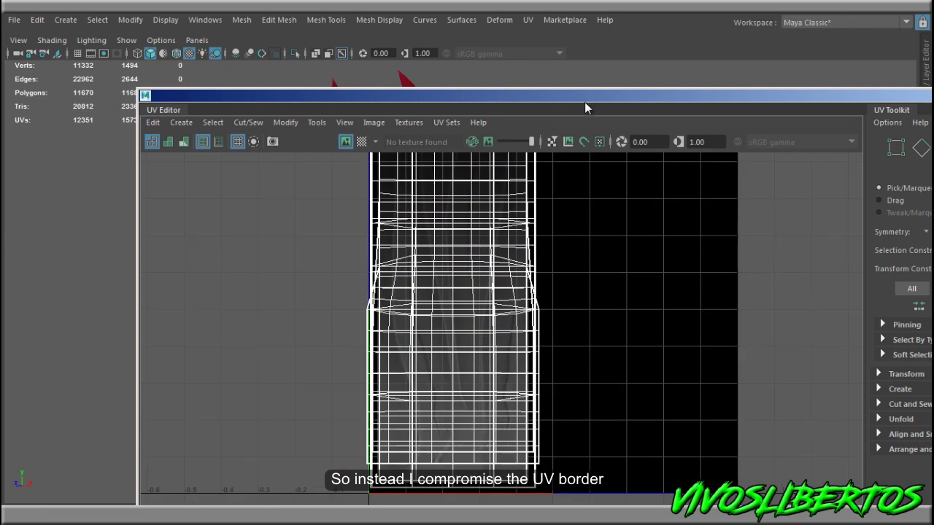
# Separate the hair mesh into individual strands and select one side fringe strand to show its UVs beside the character.
pyautogui.moveTo(584, 96); pyautogui.dragTo(717, 207)
pyautogui.keyDown('alt'); pyautogui.moveTo(487, 166); pyautogui.dragTo(360, 146, button='middle'); pyautogui.keyUp('alt')
pyautogui.click(172, 155)
pyautogui.click(257, 160)
pyautogui.keyDown('shift'); pyautogui.moveTo(257, 160); pyautogui.dragTo(254, 399, button='right'); pyautogui.keyUp('shift')
pyautogui.click(164, 211)
pyautogui.click(260, 170)
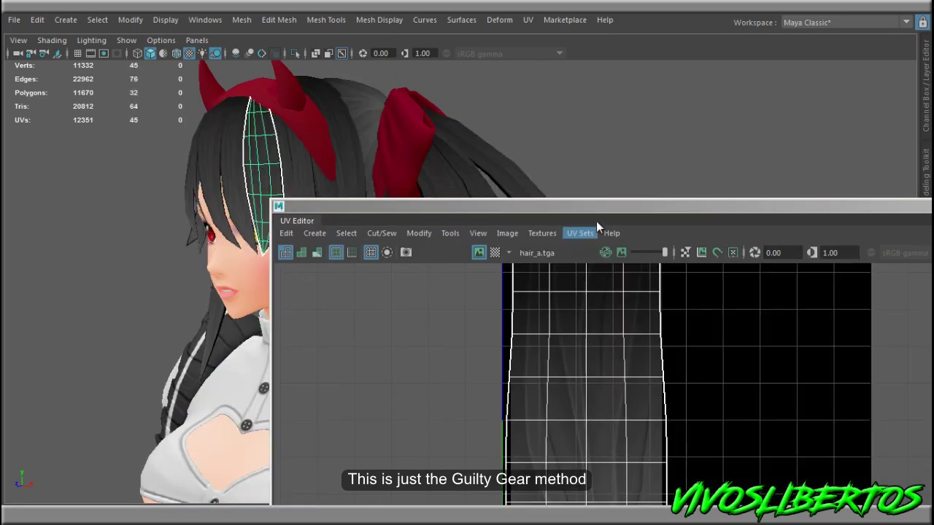
# Select a ponytail strand and examine how its UV border overlaps the black background of hair_a.tga.
pyautogui.doubleClick(595, 208)
pyautogui.keyDown('alt'); pyautogui.moveTo(401, 180); pyautogui.dragTo(441, 220, button='middle'); pyautogui.keyUp('alt')
pyautogui.scroll(2, 441, 221)
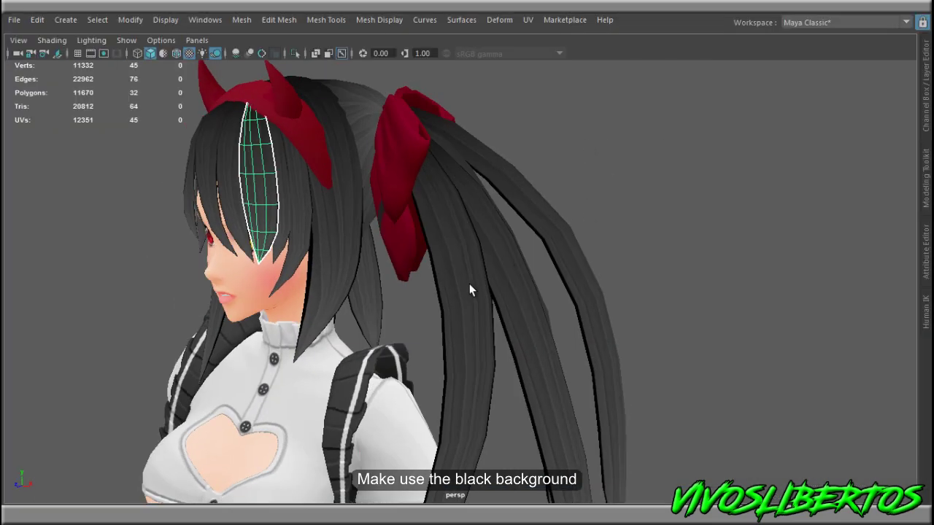
pyautogui.click(572, 278)
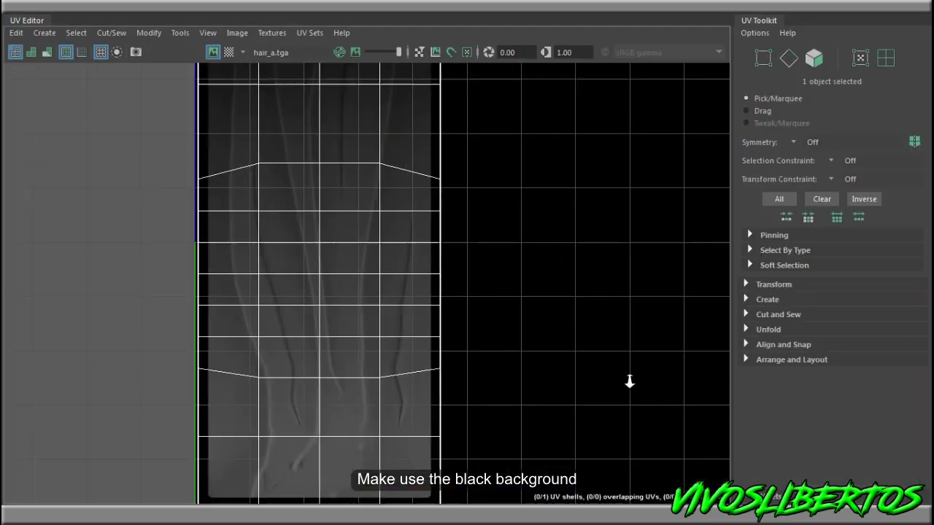
pyautogui.keyDown('alt'); pyautogui.moveTo(629, 382); pyautogui.dragTo(357, 334, button='right'); pyautogui.keyUp('alt')
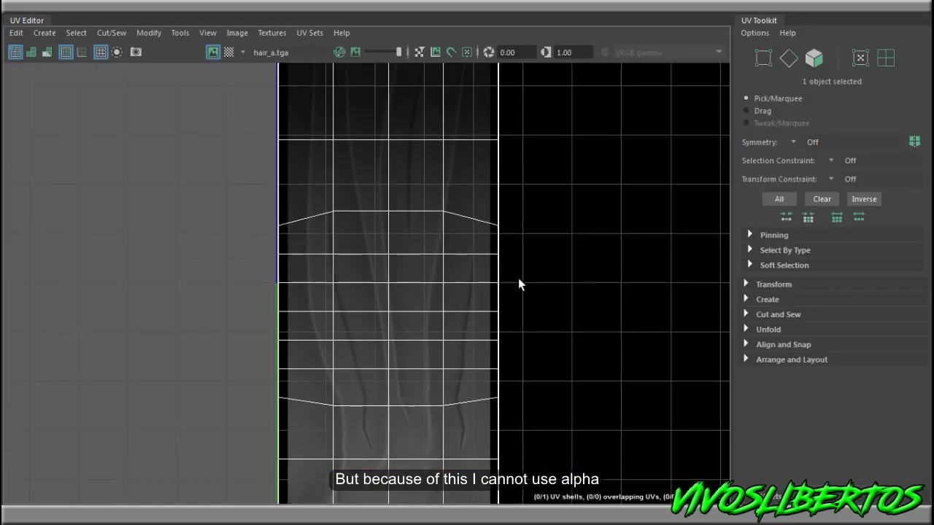
pyautogui.scroll(-2, 584, 166)
pyautogui.doubleClick(694, 9)
pyautogui.keyDown('alt'); pyautogui.moveTo(246, 239); pyautogui.dragTo(123, 44, button='middle'); pyautogui.keyUp('alt')
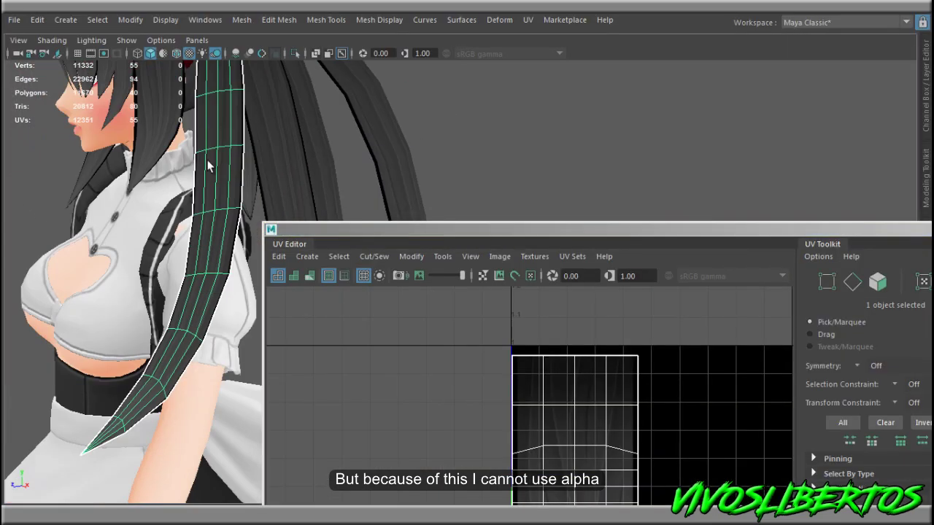
# Isolate the ponytail strand, duplicate it and move the copy beside the original.
pyautogui.keyDown('alt'); pyautogui.moveTo(208, 165); pyautogui.dragTo(261, 146, button='middle'); pyautogui.keyUp('alt')
pyautogui.click(295, 53)
pyautogui.keyDown('alt'); pyautogui.moveTo(148, 242); pyautogui.dragTo(141, 206, button='middle'); pyautogui.keyUp('alt')
pyautogui.hotkey('ctrl', 'd')
pyautogui.press('f')
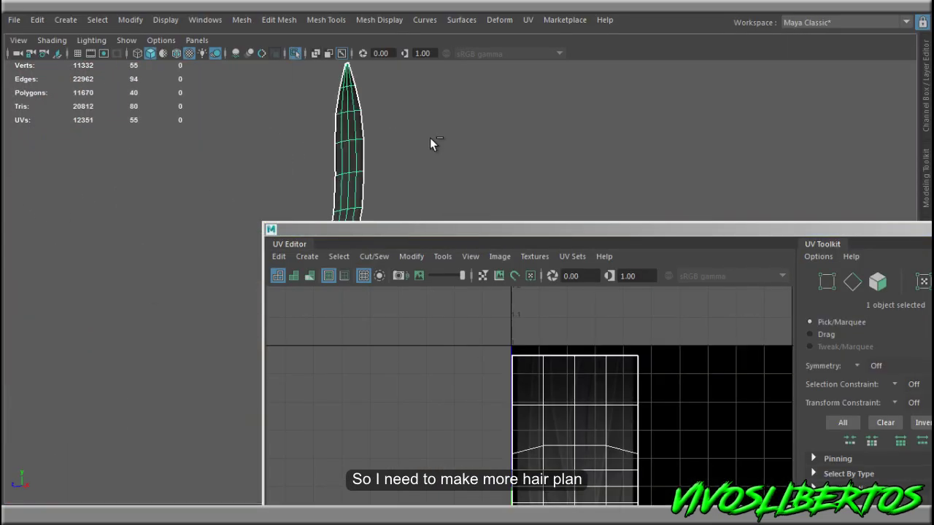
pyautogui.press('w')
pyautogui.keyDown('alt'); pyautogui.moveTo(485, 165); pyautogui.dragTo(336, 162, button='right'); pyautogui.keyUp('alt')
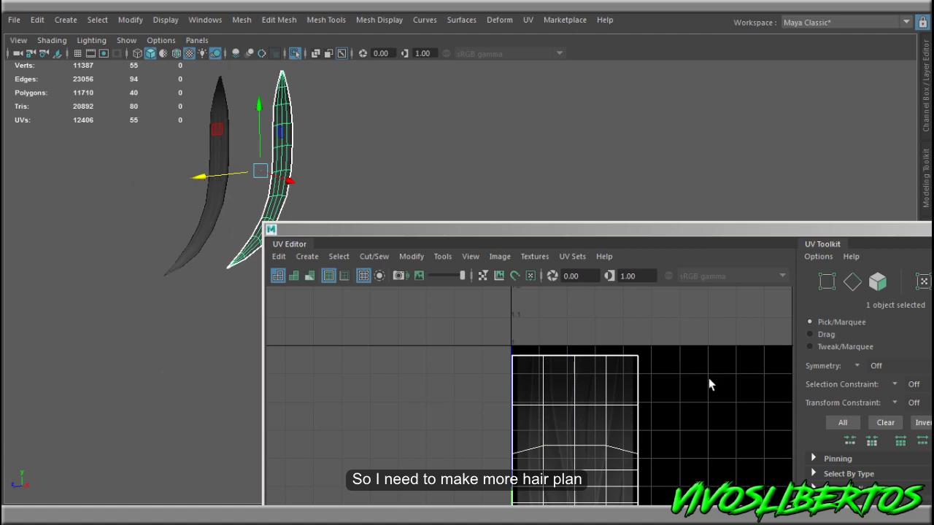
# Select all UVs of the copied strand and scale them inward horizontally, away from the black texture border.
pyautogui.keyDown('alt'); pyautogui.moveTo(709, 379); pyautogui.dragTo(648, 423, button='right'); pyautogui.keyUp('alt')
pyautogui.keyDown('alt'); pyautogui.moveTo(649, 423); pyautogui.dragTo(698, 379, button='middle'); pyautogui.keyUp('alt')
pyautogui.moveTo(717, 323); pyautogui.dragTo(775, 333, button='right')
pyautogui.moveTo(541, 322); pyautogui.dragTo(716, 505)
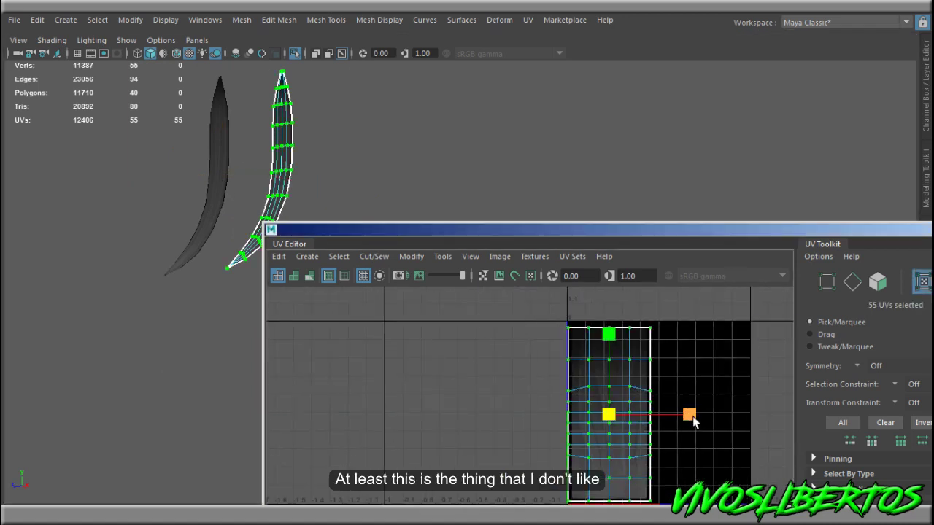
pyautogui.click(576, 159)
pyautogui.click(576, 159)
# Select the original and copied strands together to compare their UV layouts.
pyautogui.keyDown('alt'); pyautogui.moveTo(321, 172); pyautogui.dragTo(310, 188, button='middle'); pyautogui.keyUp('alt')
pyautogui.scroll(4, 218, 139)
pyautogui.keyDown('alt'); pyautogui.moveTo(122, 95); pyautogui.dragTo(203, 189, button='middle'); pyautogui.keyUp('alt')
pyautogui.scroll(2, 80, 209)
pyautogui.click(205, 198)
pyautogui.keyDown('shift'); pyautogui.click(82, 205); pyautogui.keyUp('shift')
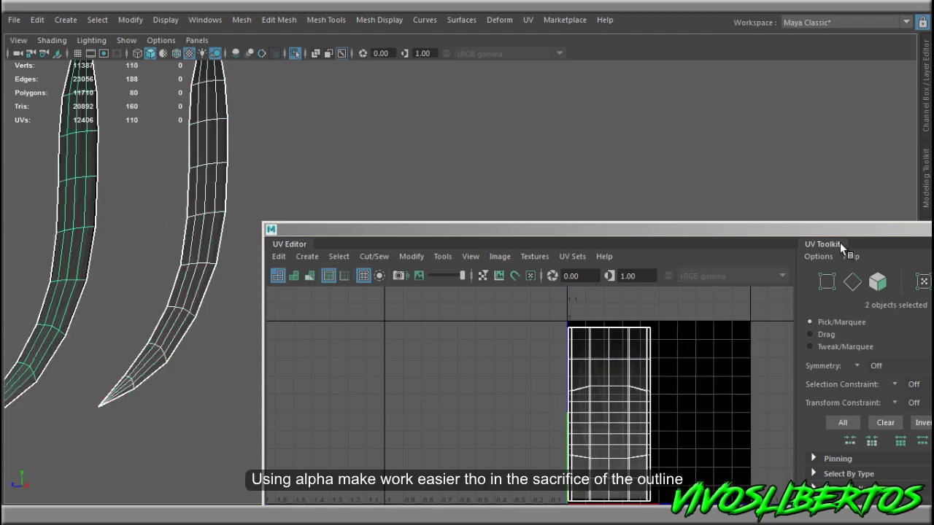
# Clear the UV Editor from view and compare the edges of the two strands up close.
pyautogui.moveTo(846, 230); pyautogui.dragTo(437, 264)
pyautogui.moveTo(588, 264); pyautogui.dragTo(57, 264)
pyautogui.press('f')
pyautogui.click(658, 306)
pyautogui.keyDown('alt'); pyautogui.moveTo(329, 274); pyautogui.dragTo(508, 311, button='right'); pyautogui.keyUp('alt')
pyautogui.moveTo(559, 297)
pyautogui.keyDown('alt'); pyautogui.mouseDown()
pyautogui.moveTo(542, 305)
pyautogui.moveTo(558, 275)
pyautogui.moveTo(595, 290)
pyautogui.moveTo(670, 291)
pyautogui.mouseUp(); pyautogui.keyUp('alt')
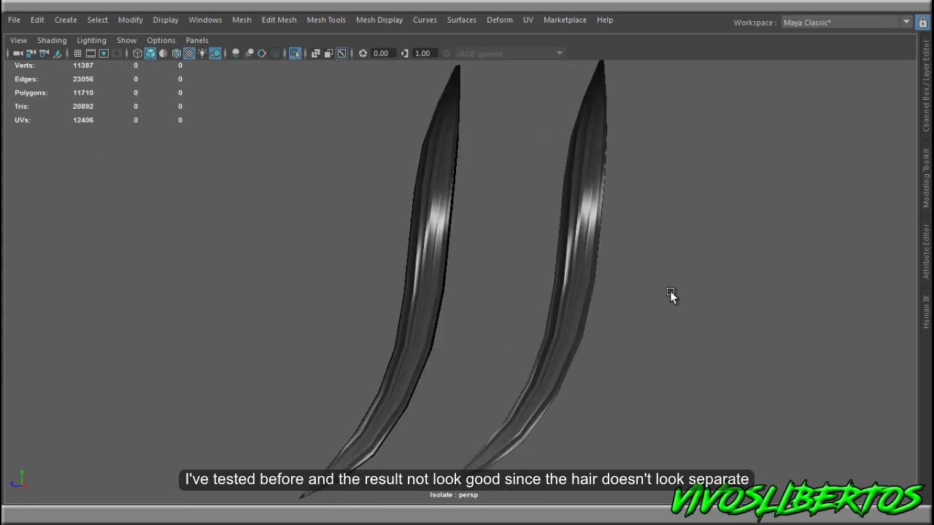
# Exit the isolated view and look over the whole character's hair from several angles.
pyautogui.hotkey('ctrl', '1')
pyautogui.keyDown('alt'); pyautogui.moveTo(669, 292); pyautogui.dragTo(544, 292, button='right'); pyautogui.keyUp('alt')
pyautogui.keyDown('alt'); pyautogui.moveTo(544, 292); pyautogui.dragTo(642, 280); pyautogui.keyUp('alt')
pyautogui.keyDown('alt'); pyautogui.moveTo(643, 280); pyautogui.dragTo(586, 261, button='right'); pyautogui.keyUp('alt')
pyautogui.keyDown('alt'); pyautogui.moveTo(586, 264); pyautogui.dragTo(650, 271); pyautogui.keyUp('alt')
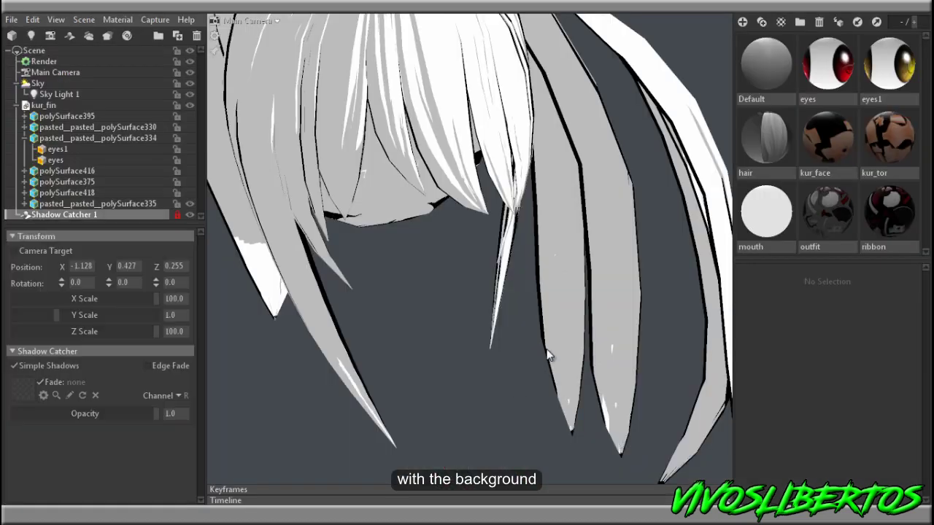
# Back in Marmoset Toolbag, set the hair material's cel-shading Bias to 0.41 and Minimum Brightness to 0.0.
pyautogui.moveTo(546, 348); pyautogui.dragTo(377, 326)
pyautogui.click(378, 326)
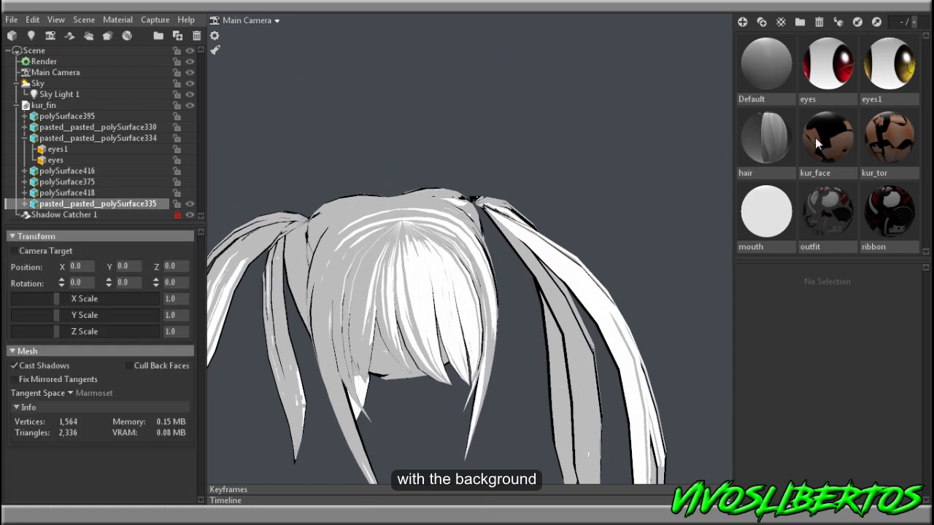
pyautogui.click(756, 153)
pyautogui.scroll(-10, 802, 359)
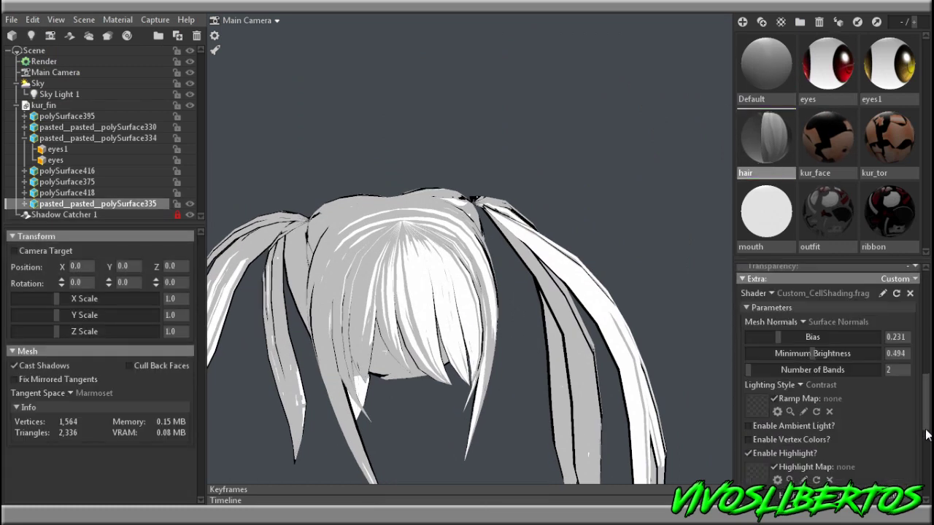
pyautogui.moveTo(778, 331); pyautogui.dragTo(802, 341)
pyautogui.moveTo(487, 284); pyautogui.dragTo(568, 307)
pyautogui.scroll(4, 596, 307)
pyautogui.moveTo(799, 347); pyautogui.dragTo(665, 354)
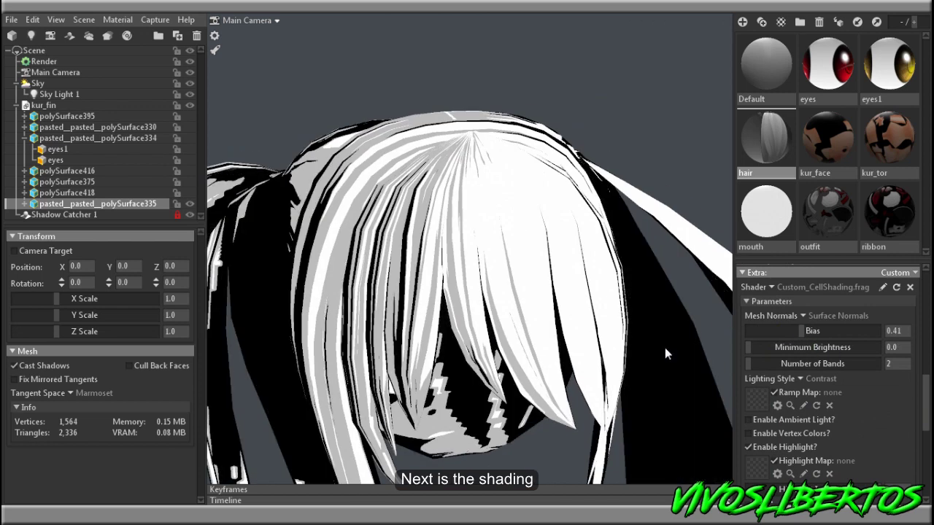
# Raise the hair material's Bias further, lower it slightly and check the shading bands, keeping Minimum Brightness at 0.0.
pyautogui.moveTo(807, 334); pyautogui.dragTo(858, 337)
pyautogui.moveTo(506, 304)
pyautogui.mouseDown()
pyautogui.moveTo(534, 305)
pyautogui.moveTo(521, 306)
pyautogui.mouseUp()
pyautogui.scroll(-2, 523, 306)
pyautogui.moveTo(851, 331)
pyautogui.mouseDown()
pyautogui.moveTo(805, 330)
pyautogui.moveTo(828, 330)
pyautogui.mouseUp()
pyautogui.moveTo(754, 347)
pyautogui.mouseDown()
pyautogui.moveTo(905, 353)
pyautogui.moveTo(740, 349)
pyautogui.mouseUp()
pyautogui.moveTo(488, 317); pyautogui.dragTo(472, 315)
pyautogui.scroll(-2, 473, 315)
# Rotate the sky lighting around the hair to test its shading and re-enable the hair's albedo map.
pyautogui.keyDown('shift'); pyautogui.moveTo(510, 292); pyautogui.dragTo(667, 178); pyautogui.keyUp('shift')
pyautogui.moveTo(926, 401); pyautogui.dragTo(929, 363)
pyautogui.keyDown('shift'); pyautogui.moveTo(576, 140); pyautogui.dragTo(619, 134); pyautogui.keyUp('shift')
pyautogui.moveTo(929, 369); pyautogui.dragTo(929, 330)
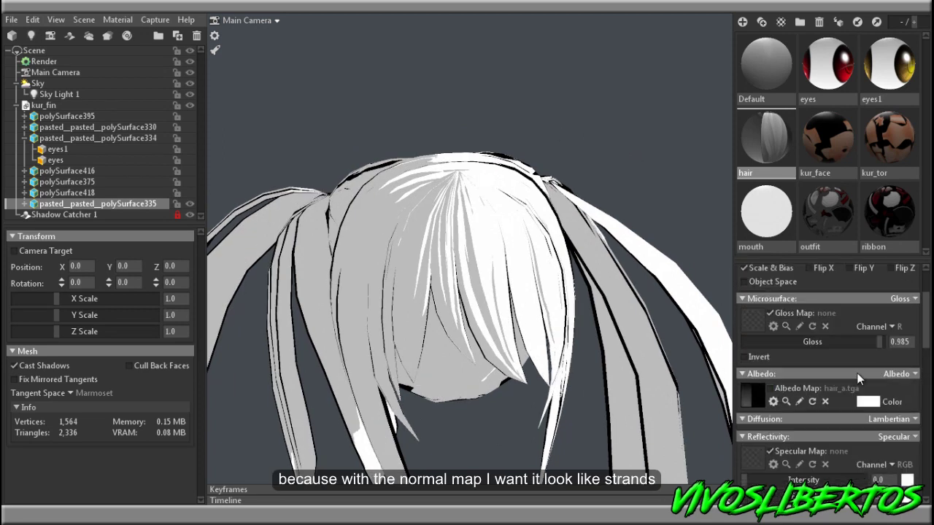
pyautogui.click(771, 388)
pyautogui.keyDown('shift'); pyautogui.moveTo(560, 201); pyautogui.dragTo(592, 198); pyautogui.keyUp('shift')
# Lower the hair material's Gloss, raise it partway again and rotate the sky lighting to judge the highlight spread.
pyautogui.moveTo(929, 333); pyautogui.dragTo(929, 311)
pyautogui.moveTo(877, 430); pyautogui.dragTo(848, 429)
pyautogui.moveTo(544, 270); pyautogui.dragTo(558, 288)
pyautogui.moveTo(848, 426)
pyautogui.mouseDown()
pyautogui.moveTo(823, 426)
pyautogui.moveTo(858, 426)
pyautogui.mouseUp()
pyautogui.keyDown('shift'); pyautogui.moveTo(584, 289); pyautogui.dragTo(541, 342); pyautogui.keyUp('shift')
pyautogui.moveTo(541, 341)
pyautogui.keyDown('shift'); pyautogui.mouseDown()
pyautogui.moveTo(502, 337)
pyautogui.moveTo(536, 339)
pyautogui.mouseUp(); pyautogui.keyUp('shift')
pyautogui.moveTo(858, 426)
pyautogui.mouseDown()
pyautogui.moveTo(844, 426)
pyautogui.moveTo(874, 425)
pyautogui.moveTo(866, 425)
pyautogui.mouseUp()
pyautogui.moveTo(594, 332); pyautogui.dragTo(576, 350)
pyautogui.keyDown('shift'); pyautogui.moveTo(576, 350); pyautogui.dragTo(492, 353); pyautogui.keyUp('shift')
# Try lowering the hair material's Highlight Intensity.
pyautogui.moveTo(926, 322); pyautogui.dragTo(926, 442)
pyautogui.moveTo(877, 416); pyautogui.dragTo(760, 417)
pyautogui.moveTo(521, 323); pyautogui.dragTo(629, 296)
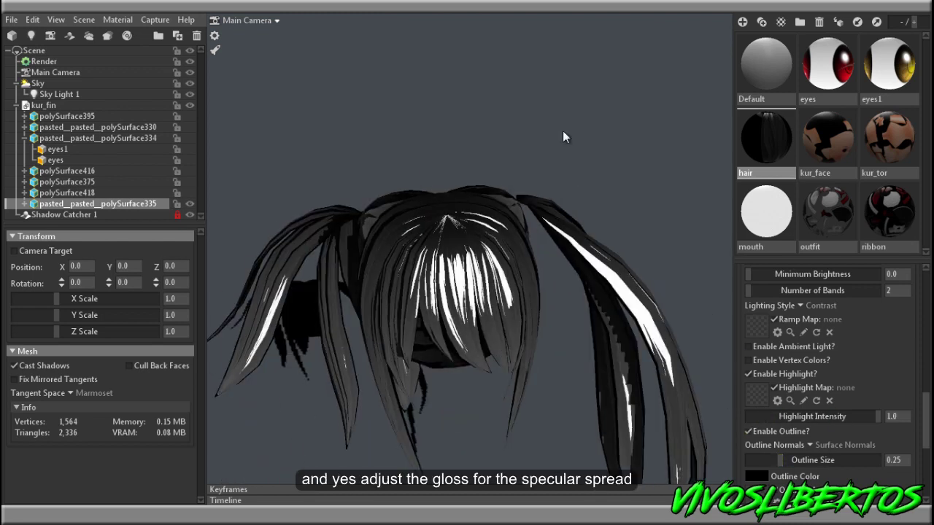
# Make the hidden body, face, eye, outfit and ribbon meshes visible again around the hair.
pyautogui.moveTo(562, 131); pyautogui.dragTo(622, 203)
pyautogui.click(191, 116)
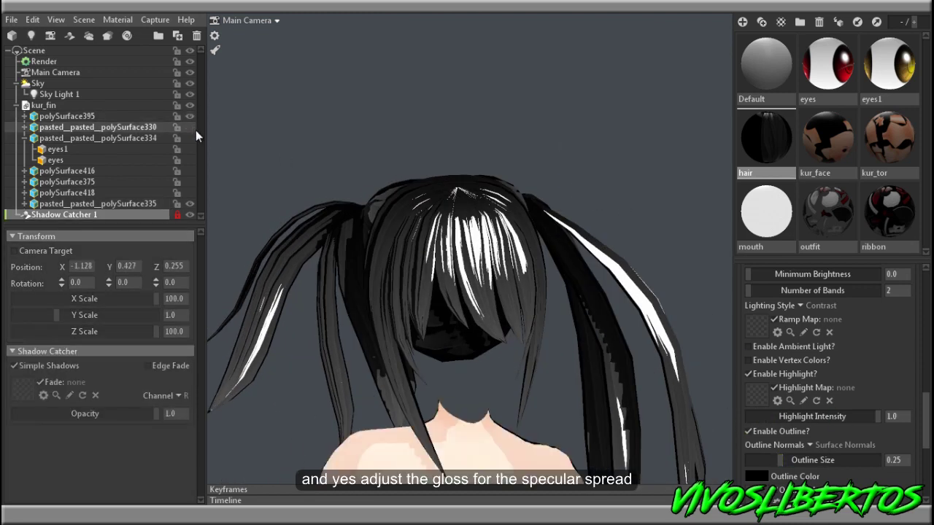
pyautogui.click(190, 127)
pyautogui.click(190, 138)
pyautogui.click(191, 148)
pyautogui.click(190, 182)
pyautogui.click(190, 193)
# Examine the fully visible character's shading on the face, arms and outfit from different distances and angles.
pyautogui.scroll(-5, 286, 127)
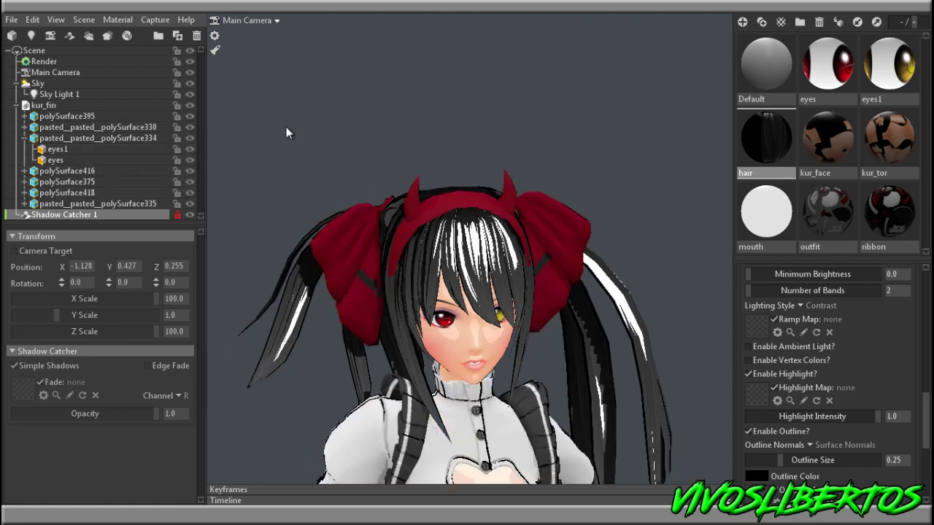
pyautogui.moveTo(678, 394); pyautogui.dragTo(673, 248, button='middle')
pyautogui.scroll(-2, 605, 246)
pyautogui.click(649, 197)
pyautogui.scroll(2, 615, 246)
pyautogui.moveTo(650, 197); pyautogui.dragTo(636, 268)
pyautogui.scroll(2, 633, 267)
pyautogui.moveTo(525, 238); pyautogui.dragTo(572, 241)
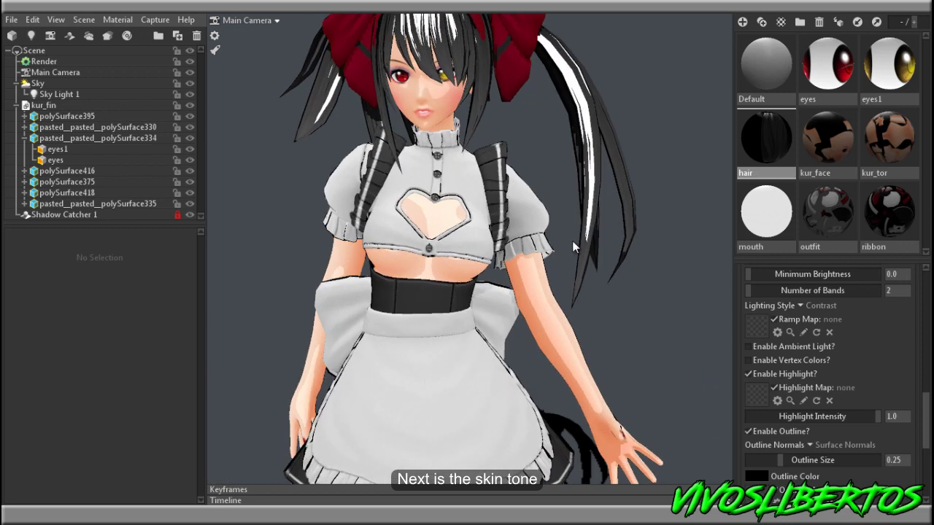
pyautogui.moveTo(572, 241); pyautogui.dragTo(616, 357, button='middle')
# Select the face mesh and hide the eye, outfit and ribbon meshes to expose the separate skin meshes.
pyautogui.click(475, 200)
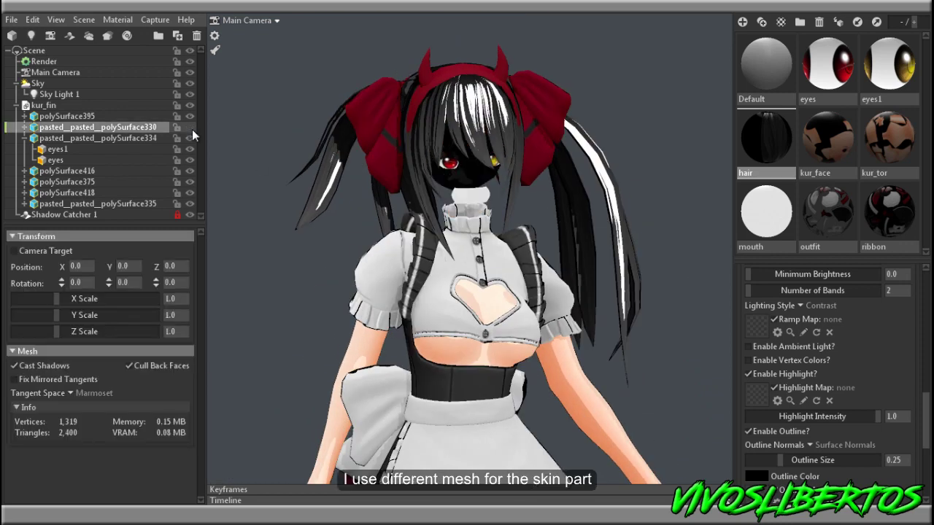
pyautogui.click(190, 140)
pyautogui.click(190, 152)
pyautogui.click(191, 161)
pyautogui.click(189, 172)
pyautogui.click(189, 196)
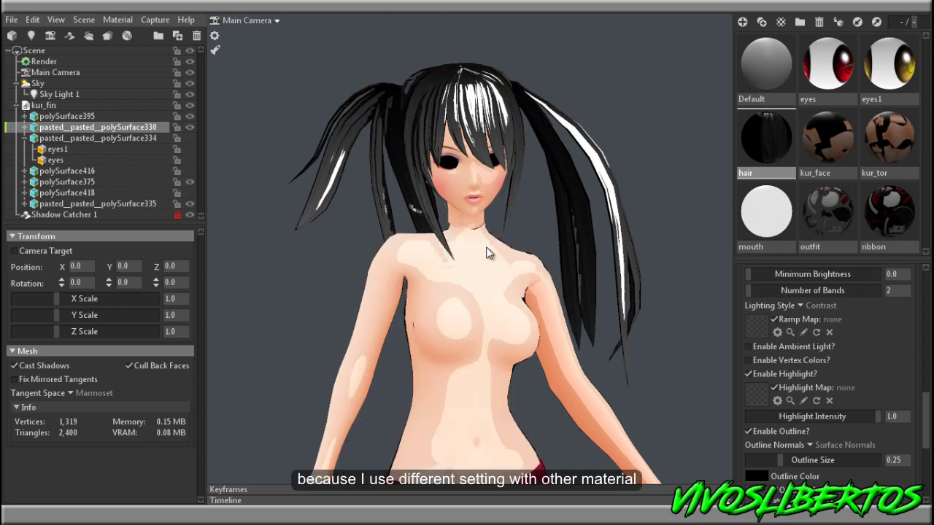
pyautogui.scroll(-3, 487, 250)
pyautogui.moveTo(487, 249); pyautogui.dragTo(248, 194)
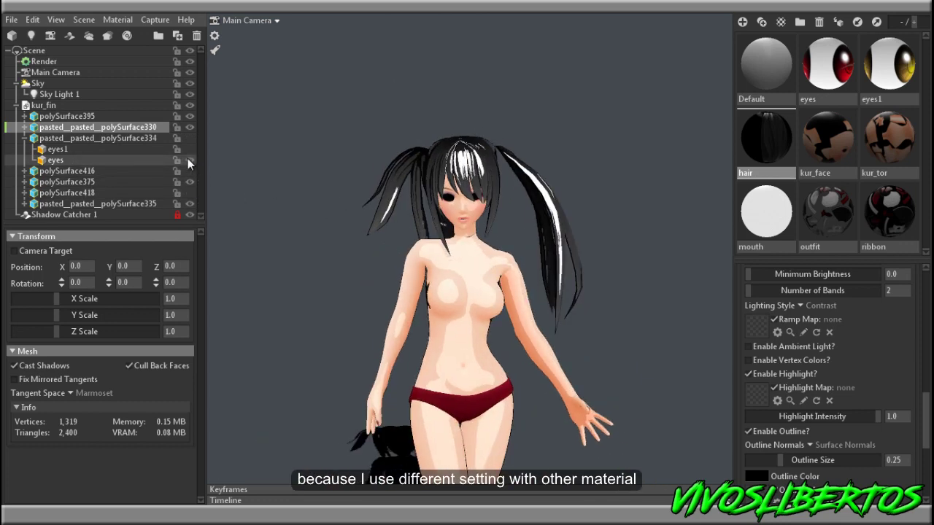
# Make the eye mesh and both of its parts, eyes1 and eyes, visible again on the character.
pyautogui.scroll(3, 238, 174)
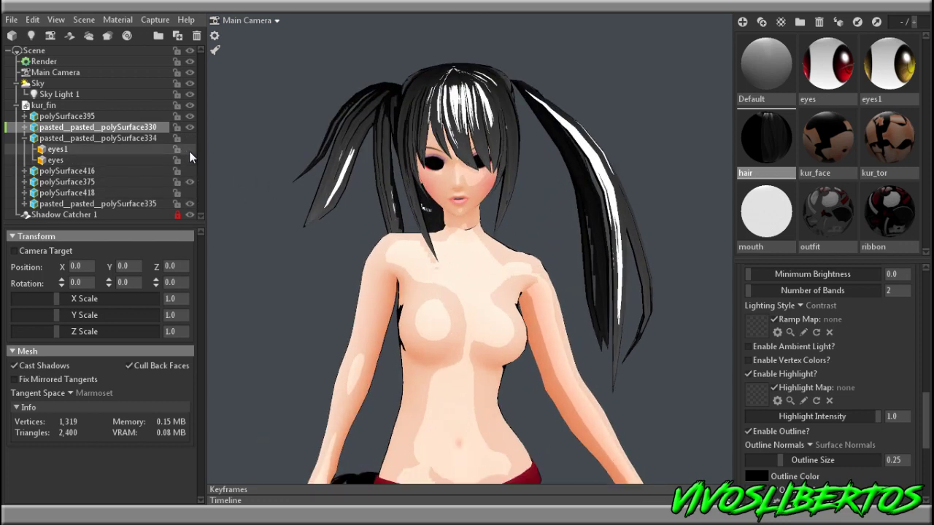
pyautogui.click(192, 160)
pyautogui.click(190, 149)
pyautogui.click(189, 138)
pyautogui.click(189, 138)
pyautogui.click(189, 138)
pyautogui.click(190, 159)
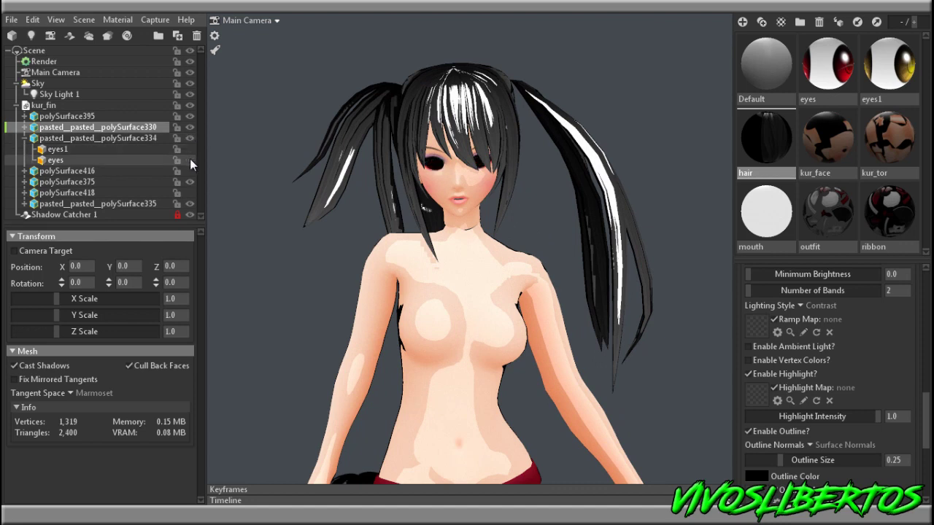
pyautogui.click(191, 159)
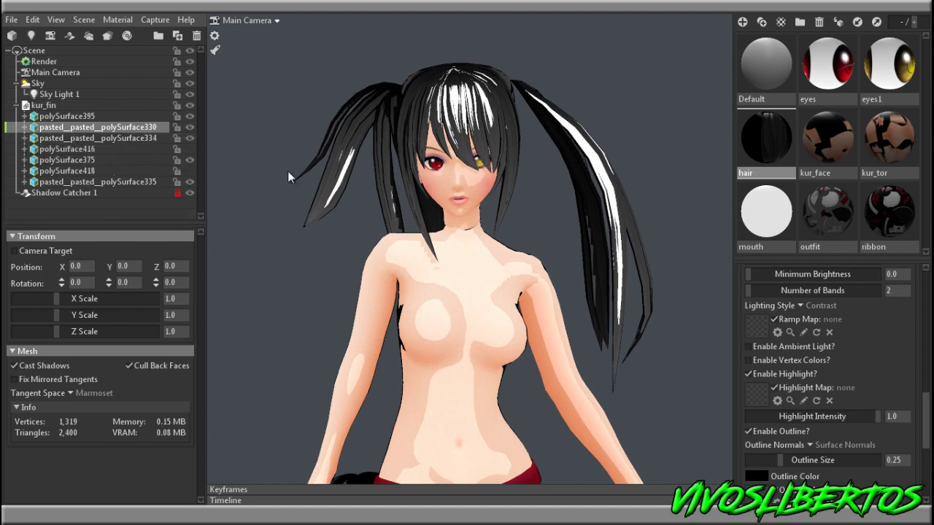
# Select the kur_face material and try a lower Bias and Minimum Brightness on the face.
pyautogui.scroll(3, 286, 172)
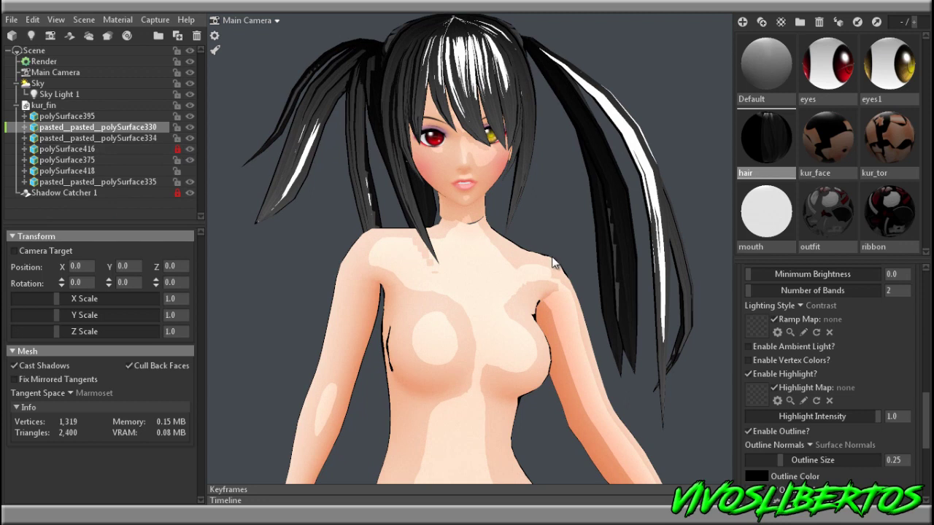
pyautogui.scroll(-4, 552, 257)
pyautogui.moveTo(432, 205); pyautogui.dragTo(489, 220)
pyautogui.keyDown('shift'); pyautogui.moveTo(489, 220); pyautogui.dragTo(598, 266); pyautogui.keyUp('shift')
pyautogui.scroll(2, 421, 298)
pyautogui.scroll(1, 452, 303)
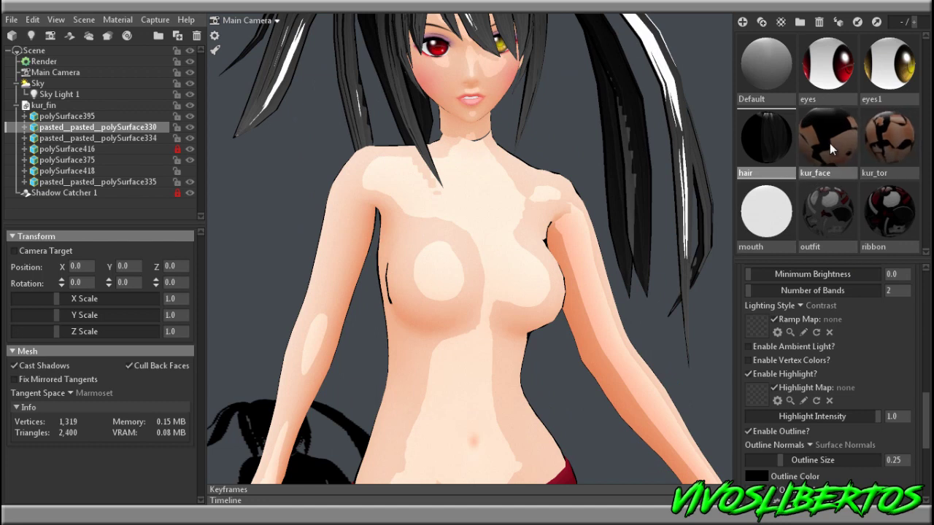
pyautogui.click(830, 149)
pyautogui.moveTo(655, 40); pyautogui.dragTo(643, 248, button='middle')
pyautogui.moveTo(925, 420); pyautogui.dragTo(926, 398)
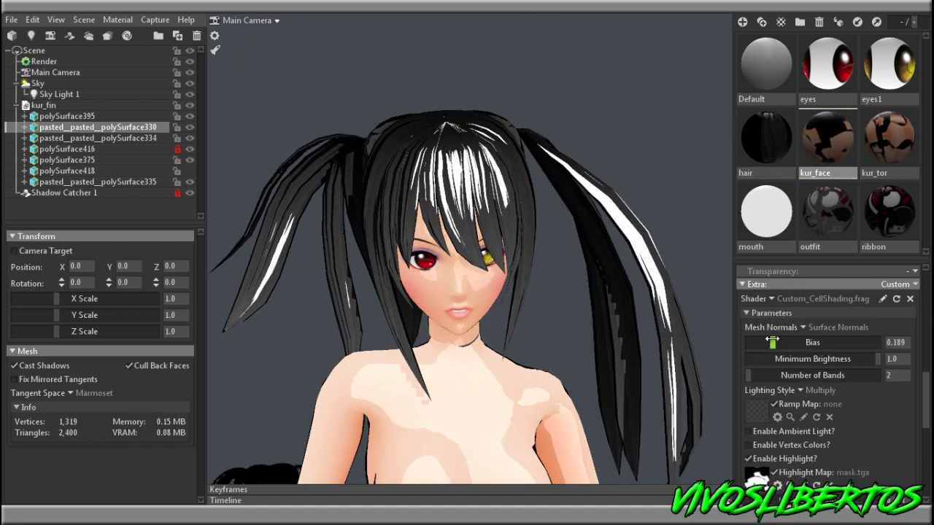
pyautogui.moveTo(856, 343); pyautogui.dragTo(837, 343)
pyautogui.moveTo(877, 359); pyautogui.dragTo(835, 359)
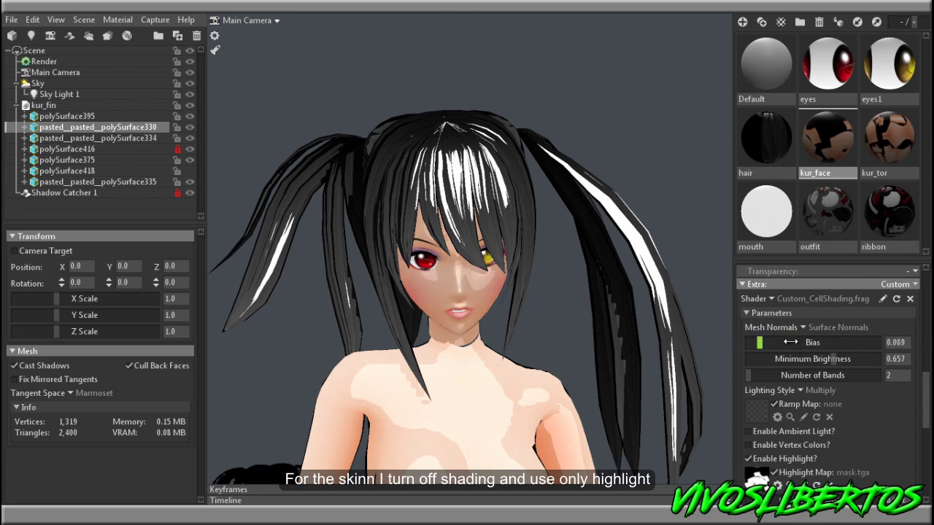
pyautogui.moveTo(788, 359); pyautogui.dragTo(734, 359)
# Set the kur_face material's Bias to 0.531 and its Minimum Brightness to 0 for a close-up of the face.
pyautogui.moveTo(606, 343); pyautogui.dragTo(600, 289)
pyautogui.scroll(5, 600, 289)
pyautogui.moveTo(730, 341)
pyautogui.mouseDown()
pyautogui.moveTo(693, 342)
pyautogui.moveTo(855, 342)
pyautogui.moveTo(773, 342)
pyautogui.mouseUp()
pyautogui.moveTo(595, 308)
pyautogui.mouseDown()
pyautogui.moveTo(598, 344)
pyautogui.moveTo(826, 356)
pyautogui.moveTo(854, 343)
pyautogui.moveTo(900, 352)
pyautogui.moveTo(837, 353)
pyautogui.mouseUp()
pyautogui.moveTo(751, 362); pyautogui.dragTo(610, 358)
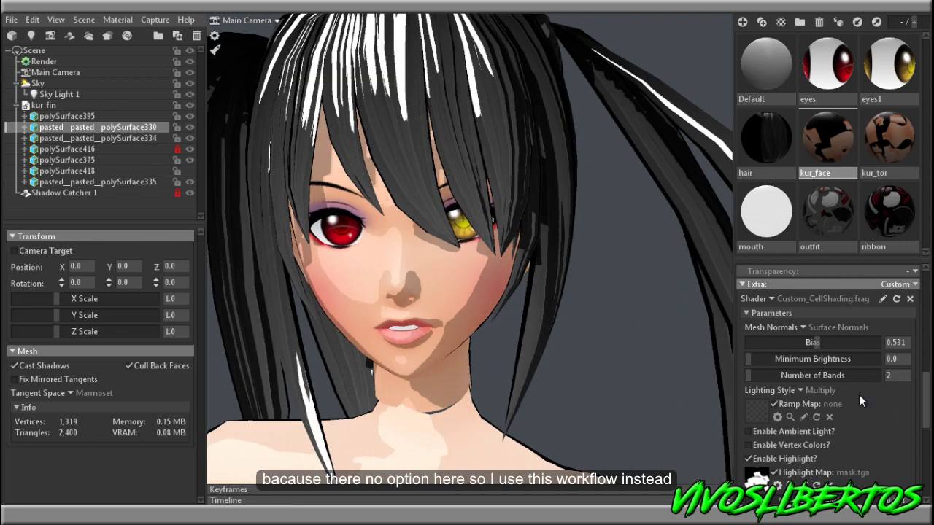
# Set the kur_face material's Minimum Brightness to 1.0 and its Highlight Intensity to 0.142.
pyautogui.moveTo(923, 402); pyautogui.dragTo(928, 445)
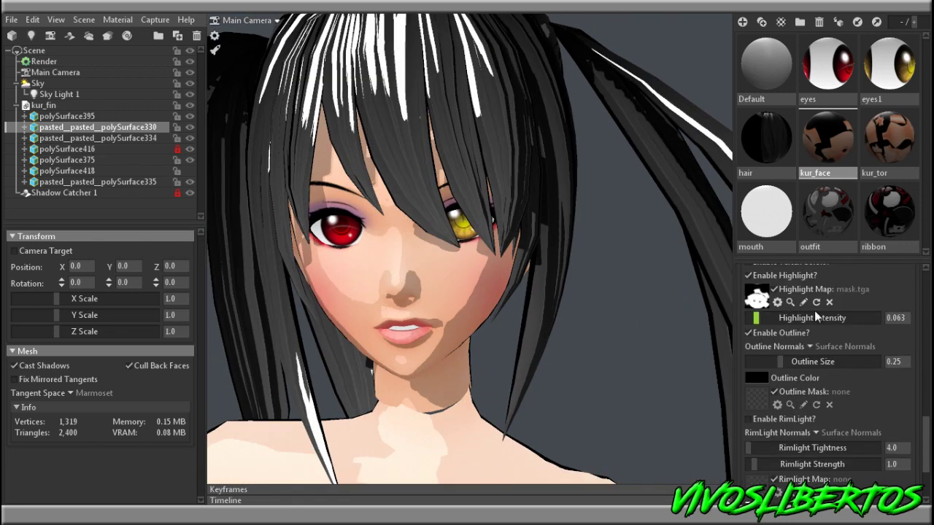
pyautogui.moveTo(601, 353); pyautogui.dragTo(628, 364)
pyautogui.moveTo(928, 444); pyautogui.dragTo(929, 385)
pyautogui.moveTo(766, 418); pyautogui.dragTo(917, 423)
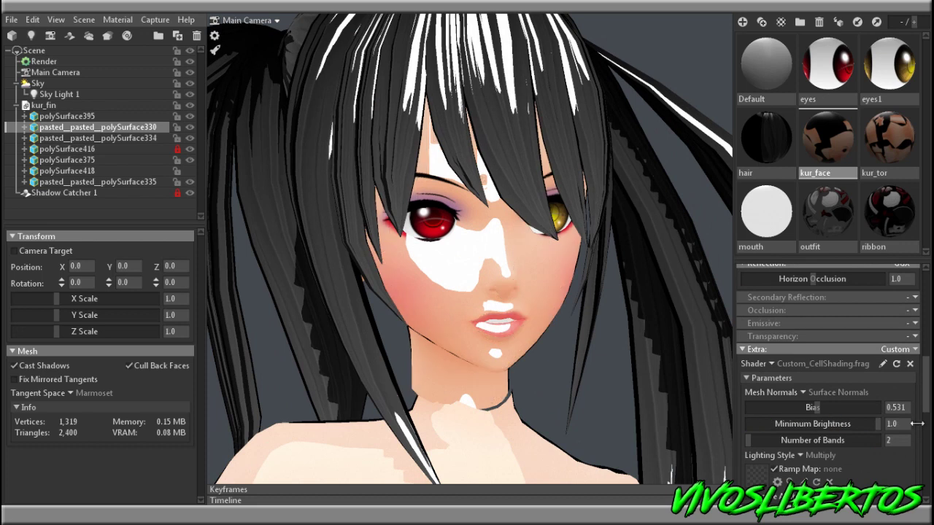
pyautogui.scroll(-5, 869, 418)
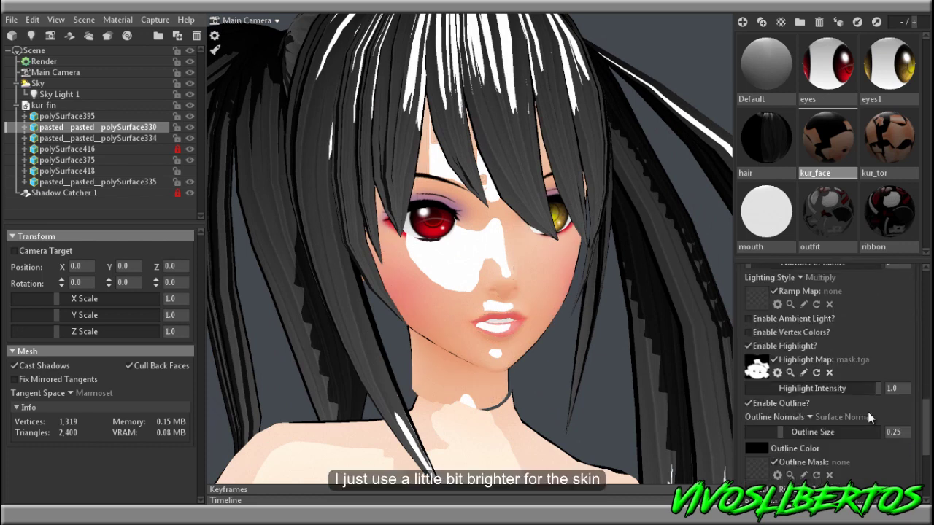
pyautogui.moveTo(825, 388); pyautogui.dragTo(766, 398)
pyautogui.moveTo(671, 372); pyautogui.dragTo(519, 357)
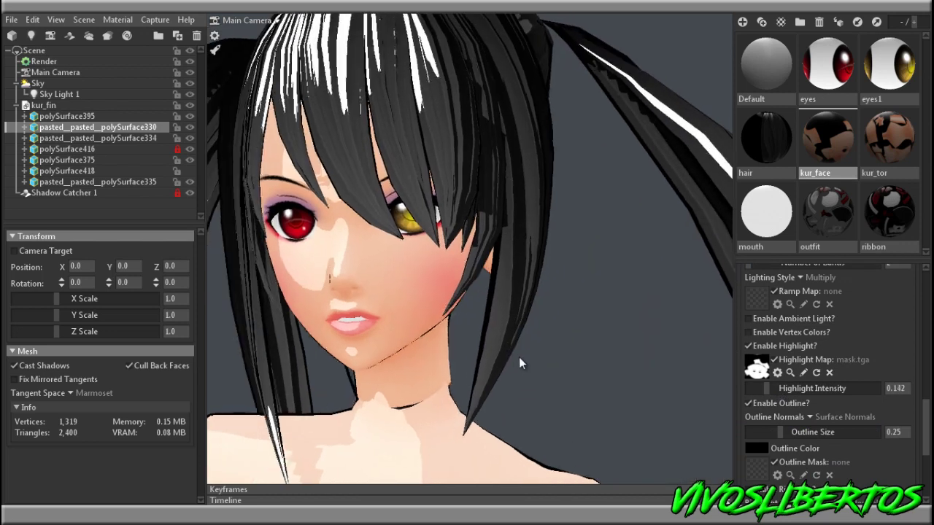
# Add a second child light to the sky, and delete both sky lights.
pyautogui.click(48, 86)
pyautogui.click(131, 362)
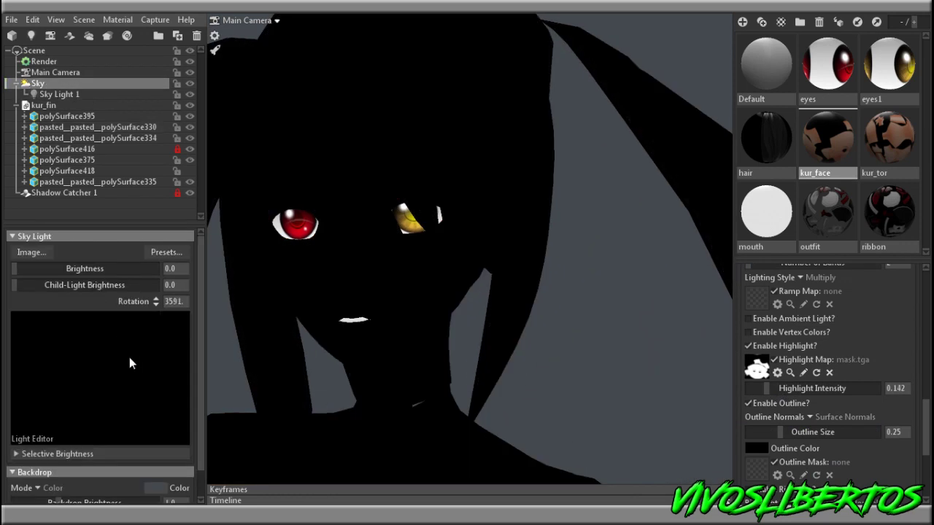
pyautogui.click(60, 95)
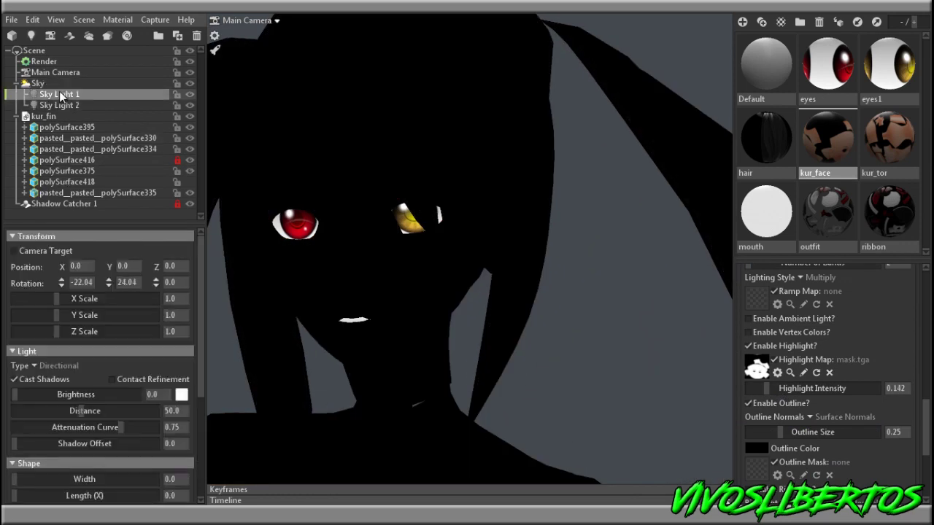
pyautogui.press('Delete')
pyautogui.click(61, 95)
pyautogui.press('Delete')
# Place a new child light near the center of the sky's light editor and set Child-Light Brightness to 0.692.
pyautogui.click(60, 85)
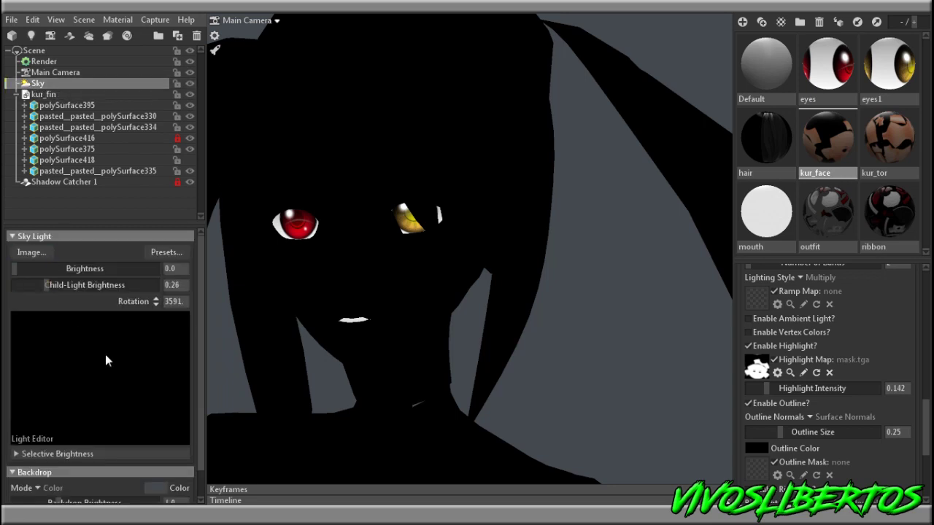
pyautogui.click(104, 358)
pyautogui.moveTo(59, 286)
pyautogui.mouseDown()
pyautogui.moveTo(93, 285)
pyautogui.moveTo(73, 285)
pyautogui.mouseUp()
pyautogui.moveTo(95, 358)
pyautogui.mouseDown()
pyautogui.moveTo(113, 379)
pyautogui.moveTo(105, 370)
pyautogui.mouseUp()
pyautogui.moveTo(73, 285); pyautogui.dragTo(55, 286)
# Try the rim light on the kur_face material and turn it off after checking the face.
pyautogui.keyDown('shift'); pyautogui.moveTo(409, 343); pyautogui.dragTo(575, 296); pyautogui.keyUp('shift')
pyautogui.scroll(-3, 526, 355)
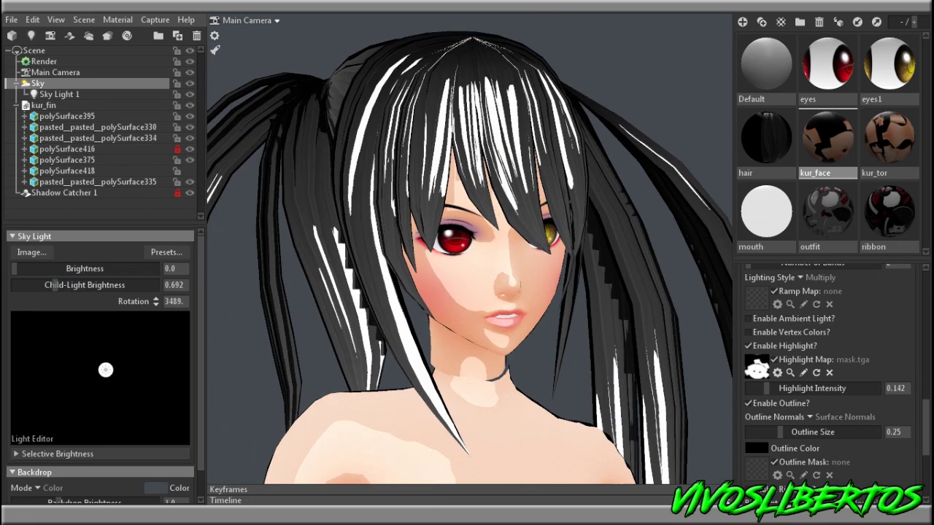
pyautogui.moveTo(928, 439); pyautogui.dragTo(930, 482)
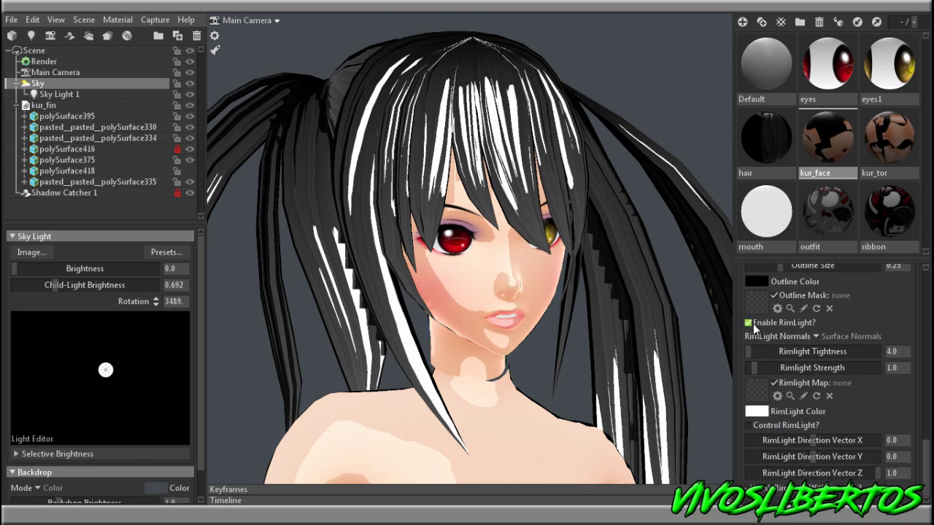
pyautogui.scroll(3, 623, 340)
pyautogui.keyDown('shift'); pyautogui.moveTo(623, 340); pyautogui.dragTo(596, 366); pyautogui.keyUp('shift')
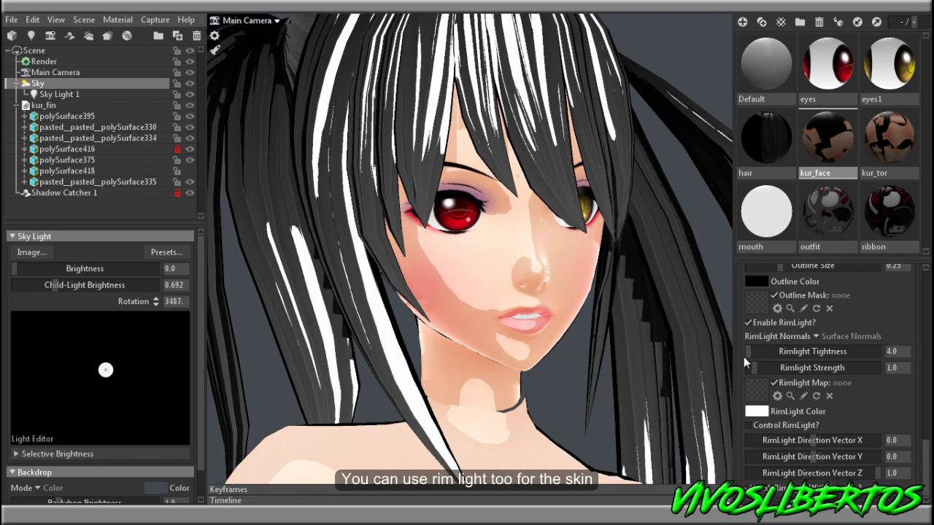
pyautogui.moveTo(926, 471); pyautogui.dragTo(929, 441)
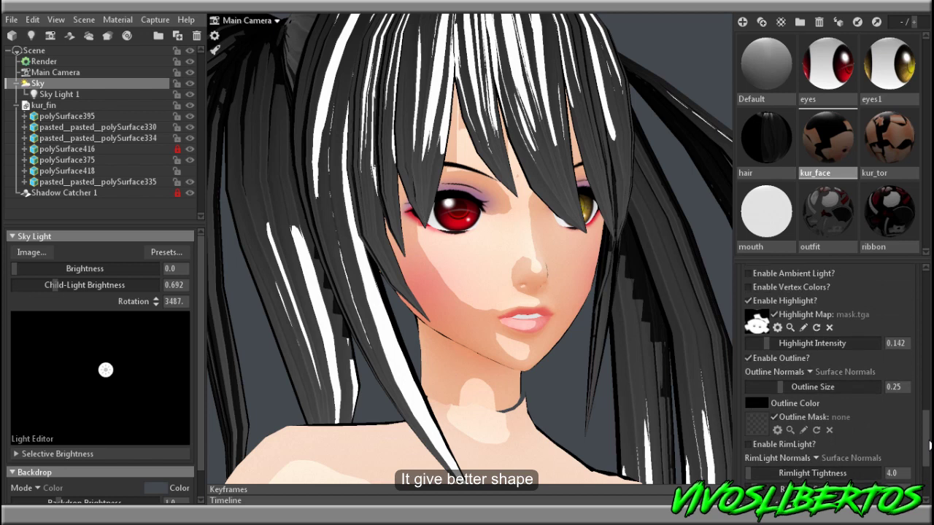
# Turn off the kur_face material's Highlight Map and raise its Highlight Intensity to 1.0.
pyautogui.scroll(-4, 931, 445)
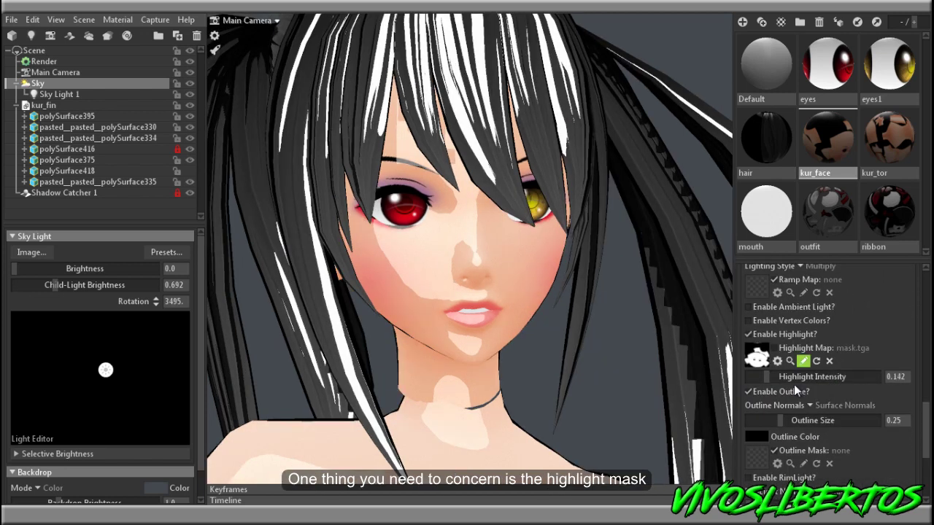
pyautogui.moveTo(793, 384); pyautogui.dragTo(841, 385)
pyautogui.keyDown('shift'); pyautogui.moveTo(595, 344); pyautogui.dragTo(563, 353); pyautogui.keyUp('shift')
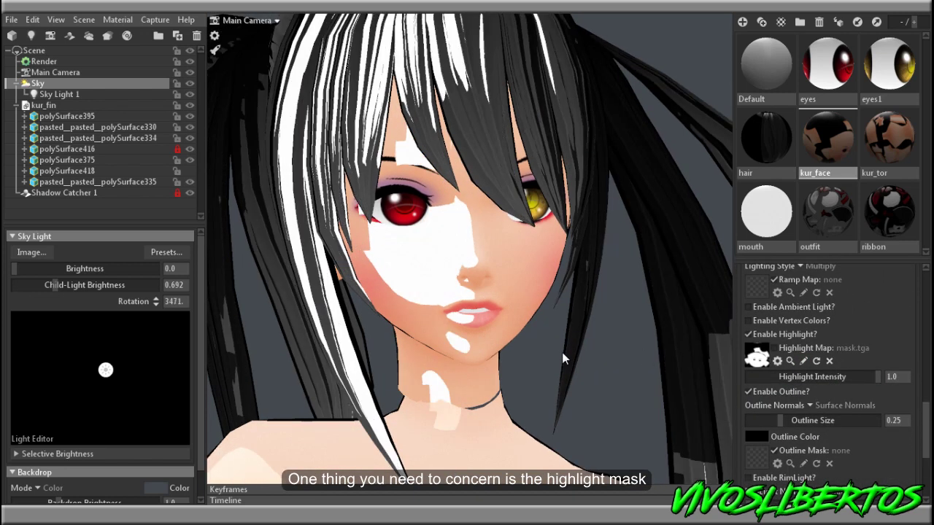
# Move the sky light lower in the light editor and turn the face's Highlight Map back on.
pyautogui.moveTo(95, 369); pyautogui.dragTo(107, 400)
pyautogui.hotkey('ctrl', 'z')
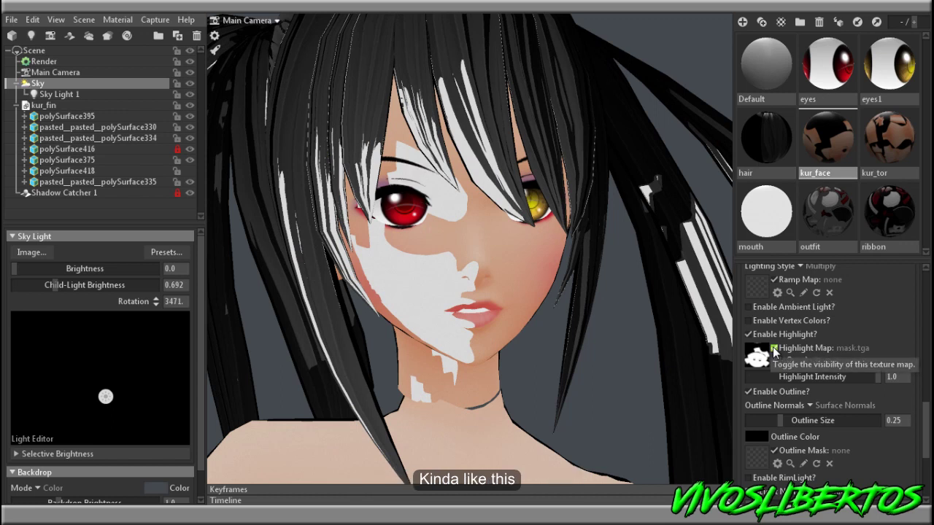
pyautogui.keyDown('shift'); pyautogui.moveTo(615, 351); pyautogui.dragTo(553, 339); pyautogui.keyUp('shift')
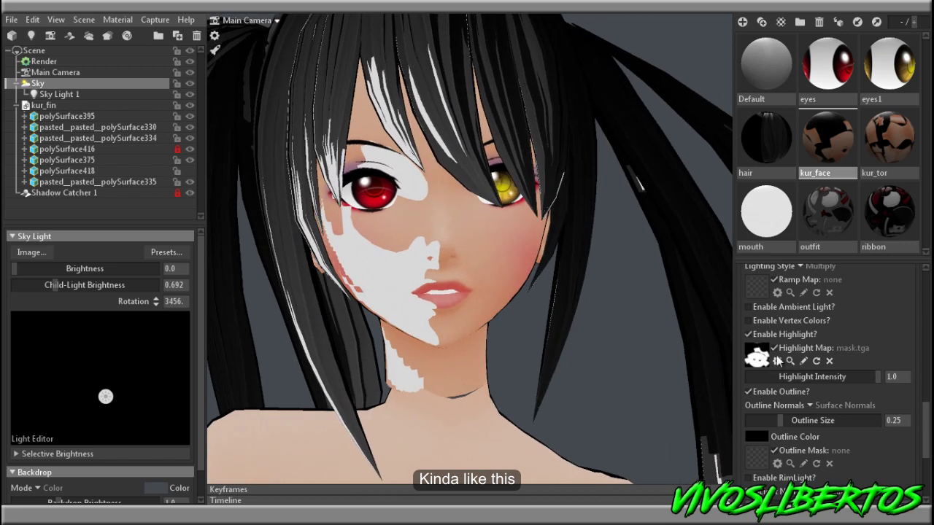
# Bring the body into focus and raise the kur_tor material's Highlight Intensity to 0.584.
pyautogui.scroll(-3, 511, 351)
pyautogui.moveTo(496, 445); pyautogui.dragTo(453, 321, button='middle')
pyautogui.keyDown('shift'); pyautogui.moveTo(499, 319); pyautogui.dragTo(641, 320); pyautogui.keyUp('shift')
pyautogui.scroll(-3, 641, 320)
pyautogui.moveTo(640, 321); pyautogui.dragTo(647, 395, button='middle')
pyautogui.moveTo(763, 377); pyautogui.dragTo(824, 377)
pyautogui.moveTo(697, 343)
pyautogui.keyDown('shift'); pyautogui.mouseDown()
pyautogui.moveTo(532, 328)
pyautogui.moveTo(706, 350)
pyautogui.mouseUp(); pyautogui.keyUp('shift')
# Adjust the kur_tor material's Gloss to 0.366 to change the body's surface shading.
pyautogui.moveTo(925, 407); pyautogui.dragTo(925, 347)
pyautogui.moveTo(839, 299); pyautogui.dragTo(553, 304)
pyautogui.moveTo(905, 301); pyautogui.dragTo(701, 296)
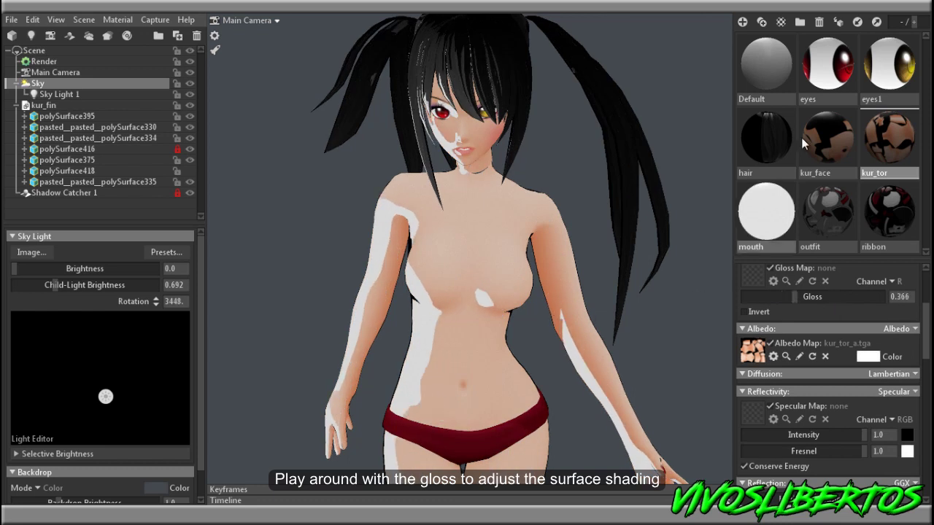
# Set the kur_face material's Gloss to 0.554 and check the result on the face.
pyautogui.click(832, 148)
pyautogui.moveTo(845, 299)
pyautogui.mouseDown()
pyautogui.moveTo(776, 296)
pyautogui.moveTo(880, 304)
pyautogui.mouseUp()
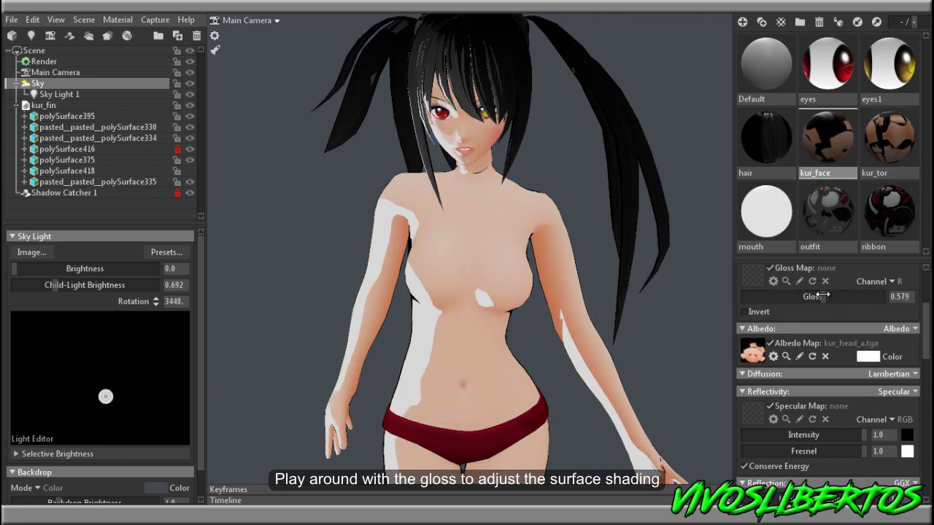
pyautogui.moveTo(822, 295); pyautogui.dragTo(819, 296)
pyautogui.moveTo(583, 189); pyautogui.dragTo(572, 295, button='middle')
pyautogui.scroll(5, 572, 295)
pyautogui.keyDown('shift'); pyautogui.moveTo(572, 295); pyautogui.dragTo(679, 335); pyautogui.keyUp('shift')
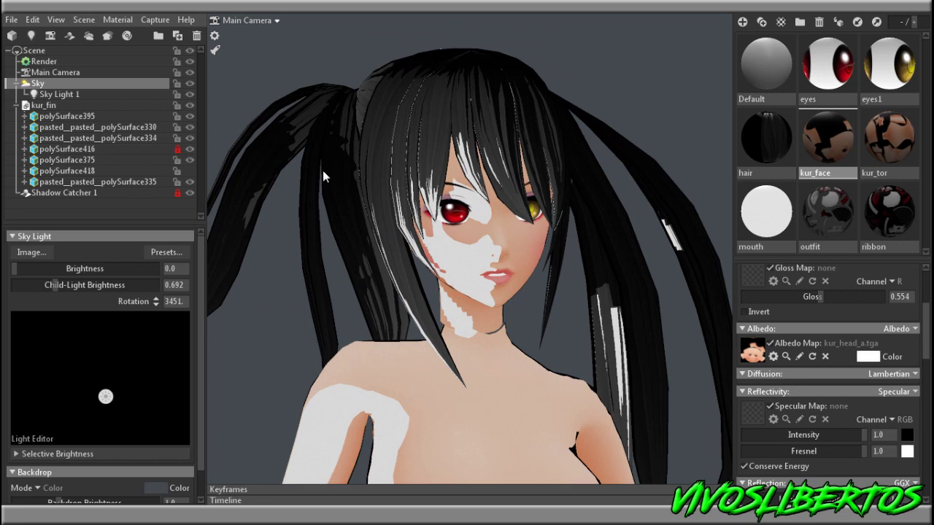
# Make the hidden outfit and ribbon meshes visible and bring the dress into focus.
pyautogui.click(189, 170)
pyautogui.moveTo(603, 321); pyautogui.dragTo(504, 182, button='right')
pyautogui.keyDown('shift'); pyautogui.moveTo(536, 306); pyautogui.dragTo(576, 314); pyautogui.keyUp('shift')
pyautogui.moveTo(576, 314); pyautogui.dragTo(572, 285, button='middle')
pyautogui.scroll(3, 571, 285)
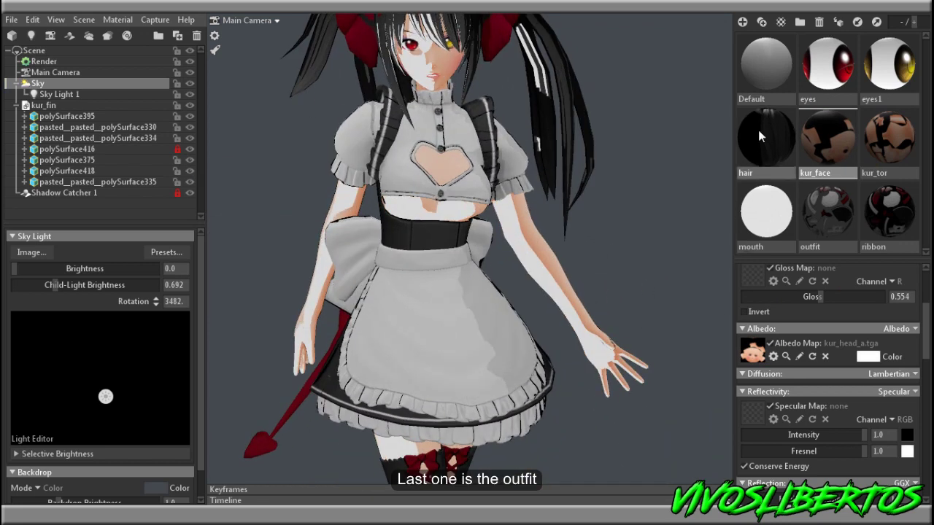
# Select the outfit material and set its Bias to 0.305 and Minimum Brightness to 0.
pyautogui.click(846, 224)
pyautogui.moveTo(610, 244); pyautogui.dragTo(644, 216)
pyautogui.moveTo(927, 353); pyautogui.dragTo(926, 425)
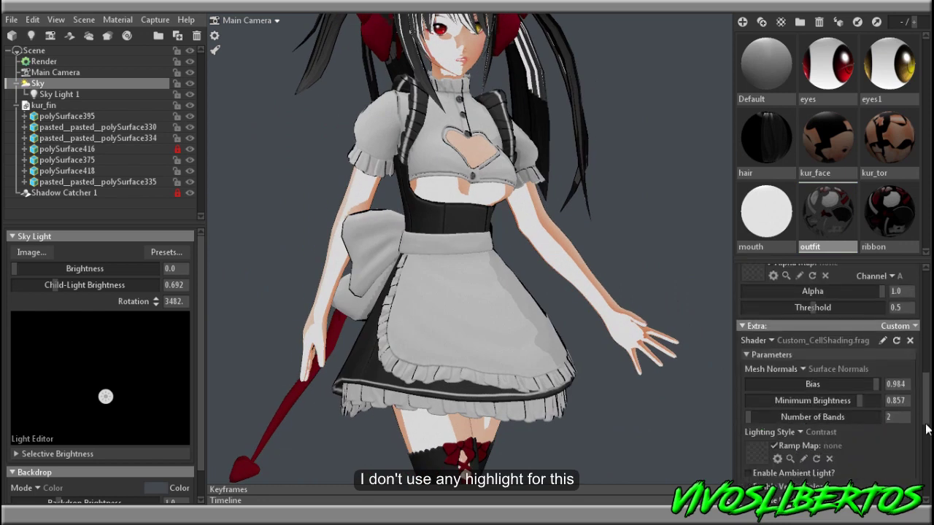
pyautogui.moveTo(872, 386)
pyautogui.mouseDown()
pyautogui.moveTo(743, 398)
pyautogui.moveTo(788, 386)
pyautogui.mouseUp()
pyautogui.scroll(-3, 814, 416)
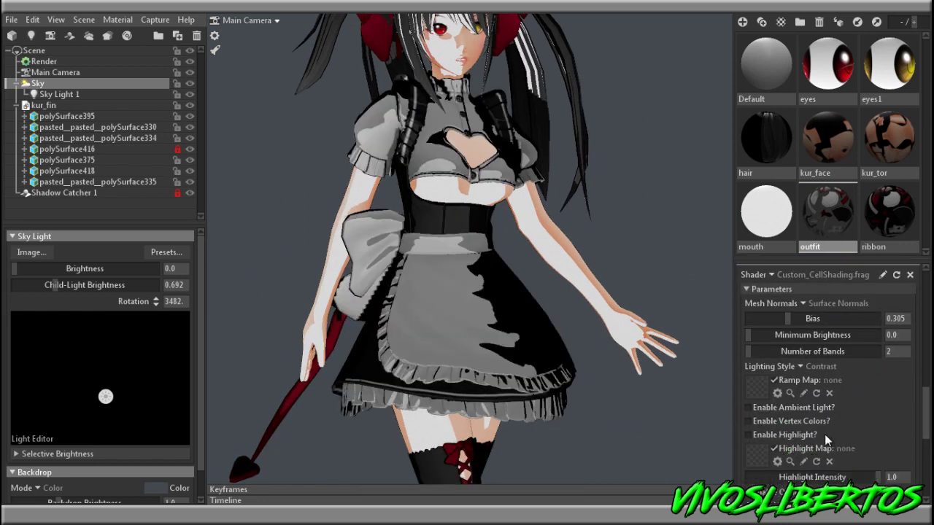
# Try the highlight on the outfit material under different lighting angles and disable it again.
pyautogui.click(787, 437)
pyautogui.keyDown('shift'); pyautogui.moveTo(711, 406); pyautogui.dragTo(673, 388); pyautogui.keyUp('shift')
pyautogui.moveTo(613, 347)
pyautogui.keyDown('shift'); pyautogui.mouseDown()
pyautogui.moveTo(573, 323)
pyautogui.moveTo(560, 342)
pyautogui.moveTo(617, 361)
pyautogui.mouseUp(); pyautogui.keyUp('shift')
pyautogui.click(764, 436)
pyautogui.scroll(3, 622, 348)
pyautogui.keyDown('shift'); pyautogui.moveTo(679, 337); pyautogui.dragTo(649, 323); pyautogui.keyUp('shift')
# Set the outfit material's Bias to 0.726 and its Minimum Brightness to 0.584.
pyautogui.moveTo(800, 316); pyautogui.dragTo(814, 316)
pyautogui.moveTo(750, 340)
pyautogui.mouseDown()
pyautogui.moveTo(912, 340)
pyautogui.moveTo(819, 321)
pyautogui.moveTo(824, 339)
pyautogui.moveTo(773, 321)
pyautogui.moveTo(825, 338)
pyautogui.mouseUp()
pyautogui.moveTo(927, 419)
pyautogui.mouseDown()
pyautogui.moveTo(928, 380)
pyautogui.moveTo(927, 417)
pyautogui.mouseUp()
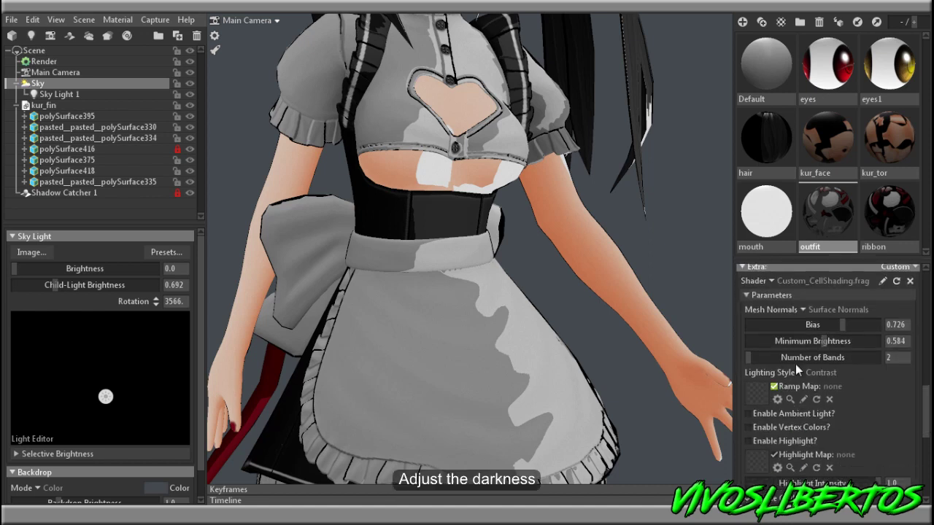
# Try the Multiply lighting style on the outfit material and return it to Contrast.
pyautogui.click(803, 371)
pyautogui.click(802, 377)
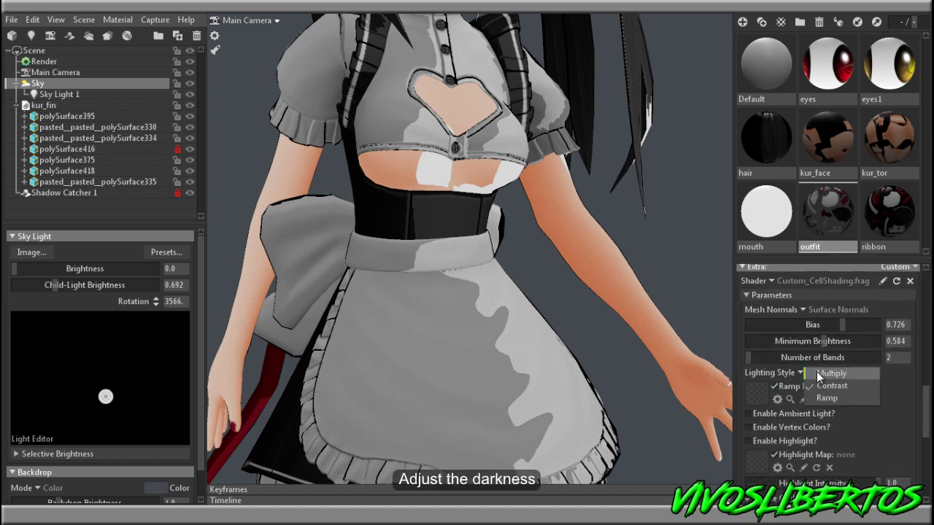
pyautogui.click(818, 374)
pyautogui.click(806, 385)
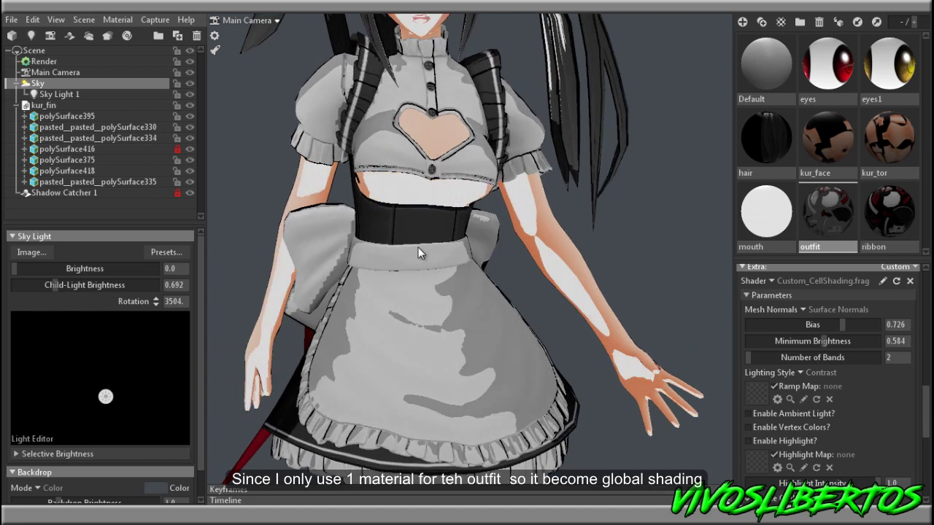
# Move the sky light higher in the light editor and check the shading on the full character.
pyautogui.scroll(-5, 418, 247)
pyautogui.keyDown('shift'); pyautogui.moveTo(496, 242); pyautogui.dragTo(445, 245); pyautogui.keyUp('shift')
pyautogui.moveTo(107, 398)
pyautogui.mouseDown()
pyautogui.moveTo(131, 350)
pyautogui.moveTo(92, 356)
pyautogui.mouseUp()
pyautogui.scroll(2, 563, 340)
pyautogui.keyDown('shift'); pyautogui.moveTo(563, 341); pyautogui.dragTo(560, 322); pyautogui.keyUp('shift')
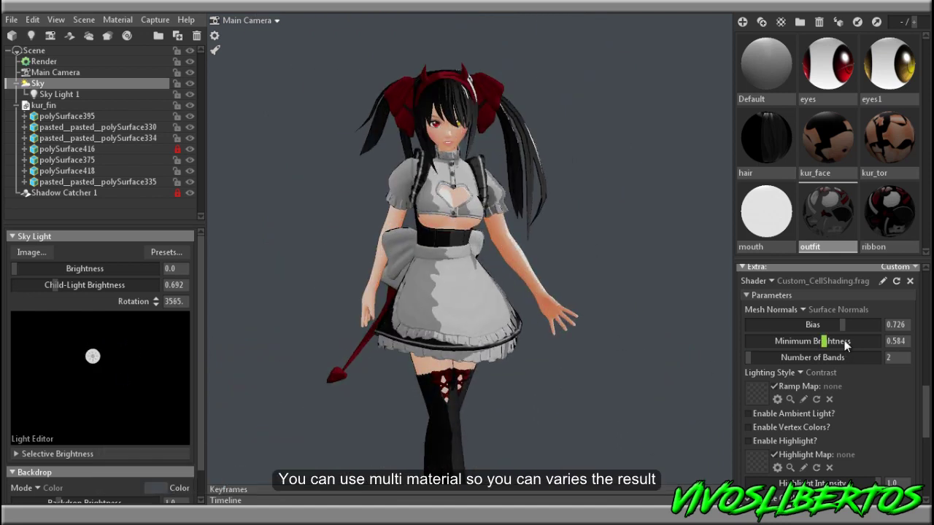
# Examine the outfit's shading on the full character while rotating the sky lighting around it.
pyautogui.moveTo(785, 321)
pyautogui.mouseDown()
pyautogui.moveTo(837, 321)
pyautogui.moveTo(759, 343)
pyautogui.moveTo(887, 345)
pyautogui.moveTo(836, 343)
pyautogui.mouseUp()
pyautogui.moveTo(521, 293)
pyautogui.keyDown('shift'); pyautogui.mouseDown()
pyautogui.moveTo(557, 287)
pyautogui.moveTo(602, 302)
pyautogui.moveTo(569, 281)
pyautogui.mouseUp(); pyautogui.keyUp('shift')
pyautogui.scroll(-4, 602, 303)
pyautogui.moveTo(569, 281)
pyautogui.keyDown('shift'); pyautogui.mouseDown()
pyautogui.moveTo(580, 277)
pyautogui.moveTo(592, 302)
pyautogui.moveTo(660, 338)
pyautogui.moveTo(467, 266)
pyautogui.mouseUp(); pyautogui.keyUp('shift')
pyautogui.scroll(4, 592, 302)
pyautogui.moveTo(467, 266)
pyautogui.keyDown('shift'); pyautogui.mouseDown()
pyautogui.moveTo(627, 267)
pyautogui.moveTo(416, 259)
pyautogui.moveTo(635, 267)
pyautogui.mouseUp(); pyautogui.keyUp('shift')
pyautogui.keyDown('shift'); pyautogui.moveTo(635, 266); pyautogui.dragTo(751, 270); pyautogui.keyUp('shift')
# Select the kur_tor material and set its Highlight Intensity to 0.157.
pyautogui.click(873, 149)
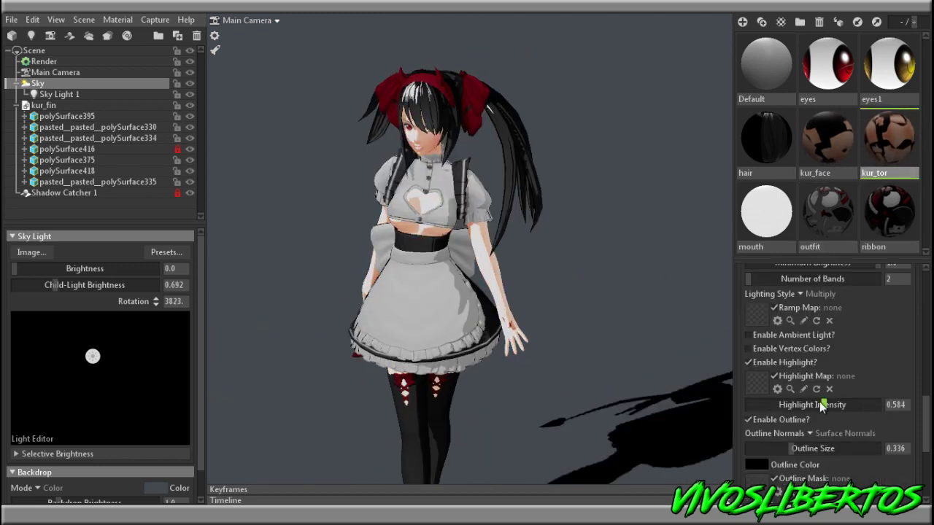
pyautogui.scroll(4, 617, 333)
pyautogui.keyDown('shift'); pyautogui.moveTo(617, 333); pyautogui.dragTo(576, 237); pyautogui.keyUp('shift')
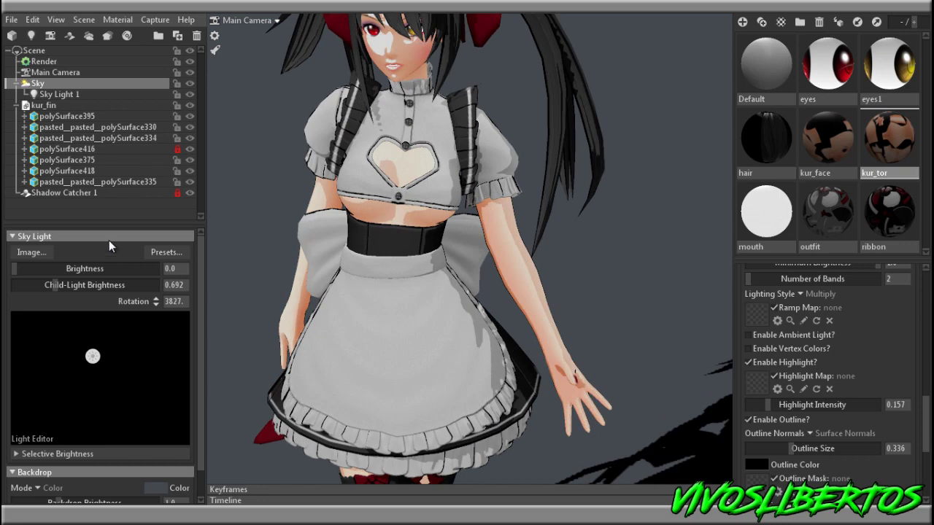
# Adjust the settings of Sky Light 1 slightly and select the Shadow Catcher 1 object.
pyautogui.click(60, 96)
pyautogui.moveTo(57, 395); pyautogui.dragTo(60, 395)
pyautogui.scroll(-4, 447, 246)
pyautogui.click(64, 194)
# Examine the outfit and skin shading in the full-screen viewport from several angles while rotating the sky lighting.
pyautogui.keyDown('shift'); pyautogui.moveTo(569, 264); pyautogui.dragTo(638, 256); pyautogui.keyUp('shift')
pyautogui.hotkey('ctrl', 'space')
pyautogui.scroll(-3, 637, 256)
pyautogui.keyDown('alt'); pyautogui.moveTo(638, 257); pyautogui.dragTo(605, 221, button='middle'); pyautogui.keyUp('alt')
pyautogui.keyDown('shift'); pyautogui.moveTo(606, 221); pyautogui.dragTo(569, 277); pyautogui.keyUp('shift')
pyautogui.scroll(4, 621, 302)
pyautogui.moveTo(570, 277)
pyautogui.keyDown('shift'); pyautogui.mouseDown()
pyautogui.moveTo(526, 252)
pyautogui.moveTo(569, 292)
pyautogui.mouseUp(); pyautogui.keyUp('shift')
pyautogui.scroll(5, 575, 363)
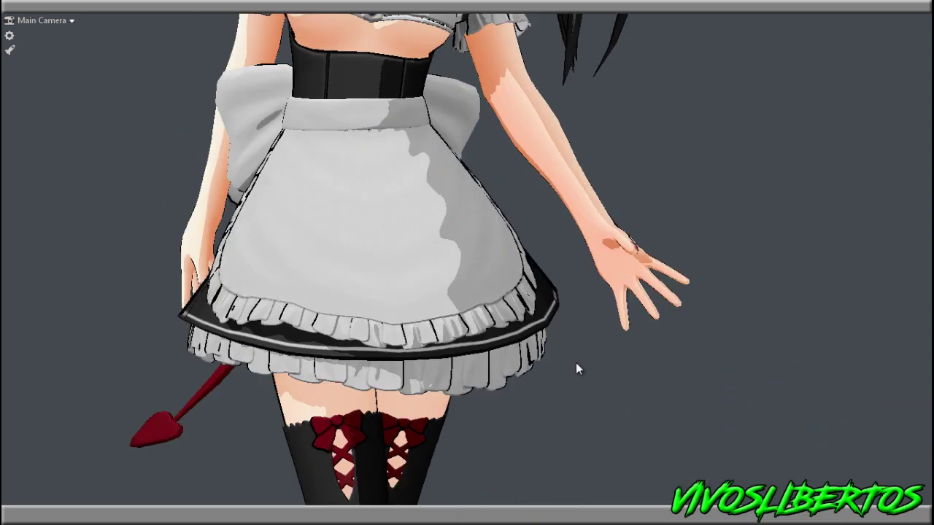
pyautogui.keyDown('alt'); pyautogui.moveTo(606, 197); pyautogui.dragTo(636, 325, button='middle'); pyautogui.keyUp('alt')
pyautogui.keyDown('alt'); pyautogui.moveTo(637, 326); pyautogui.dragTo(511, 272); pyautogui.keyUp('alt')
pyautogui.scroll(-1, 443, 225)
pyautogui.keyDown('alt'); pyautogui.moveTo(442, 226); pyautogui.dragTo(602, 257); pyautogui.keyUp('alt')
pyautogui.hotkey('ctrl', 'space')
# Select the polySurface418 mesh and turn on the wireframe display for the selected mesh.
pyautogui.click(96, 171)
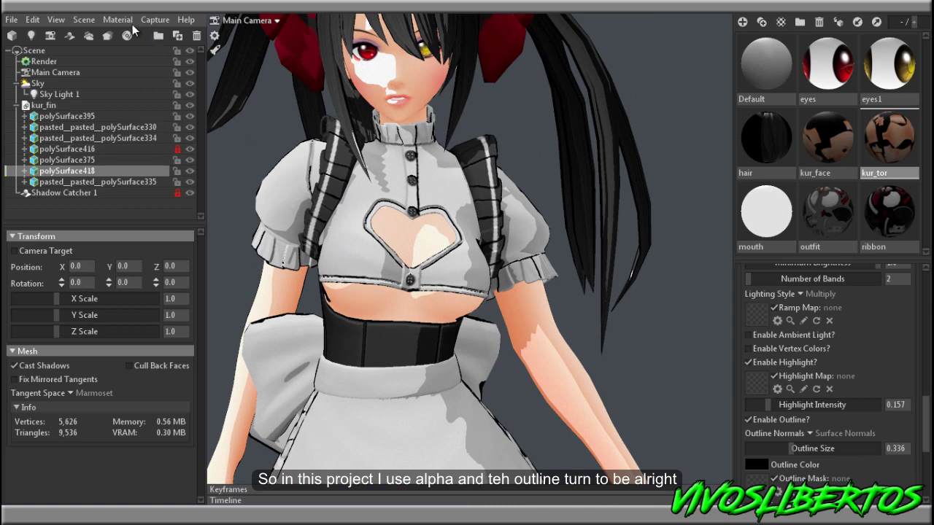
pyautogui.click(57, 22)
pyautogui.click(93, 129)
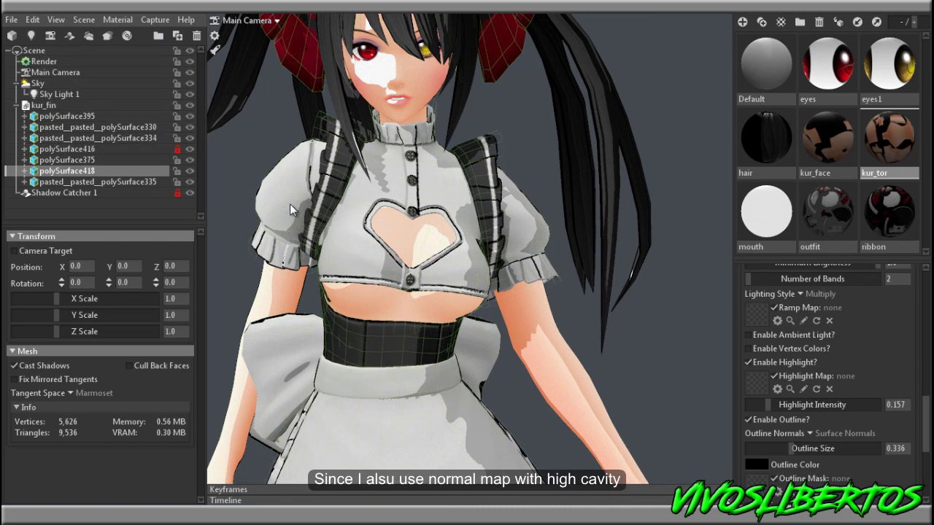
# Toggle the visibility of polySurface418 off and on to identify its part of the outfit.
pyautogui.doubleClick(290, 205)
pyautogui.click(189, 171)
pyautogui.click(189, 171)
# Hide the polySurface395 body mesh and examine the outfit without it, from the side, up close and at full length.
pyautogui.doubleClick(400, 318)
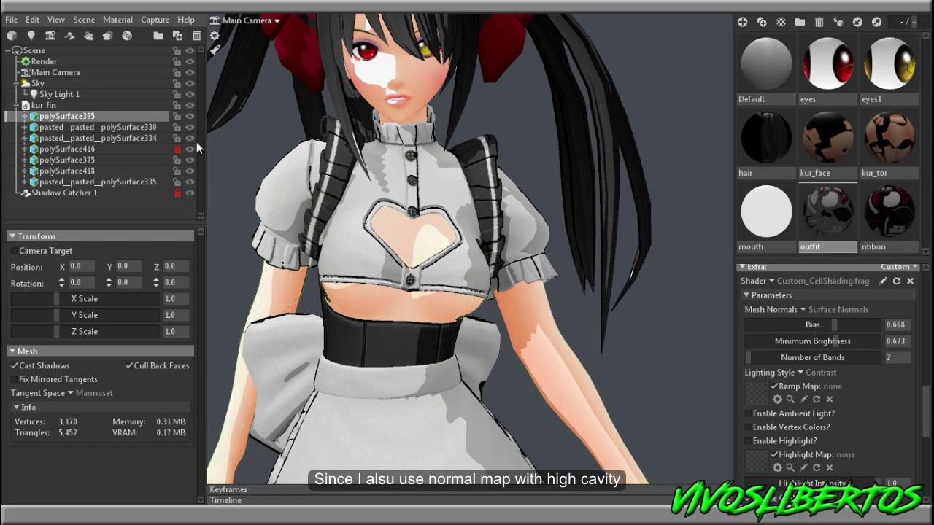
pyautogui.click(190, 117)
pyautogui.scroll(-3, 346, 191)
pyautogui.moveTo(346, 191)
pyautogui.keyDown('alt'); pyautogui.mouseDown()
pyautogui.moveTo(538, 313)
pyautogui.moveTo(594, 315)
pyautogui.moveTo(371, 191)
pyautogui.moveTo(598, 370)
pyautogui.mouseUp(); pyautogui.keyUp('alt')
pyautogui.scroll(4, 524, 307)
pyautogui.doubleClick(452, 278)
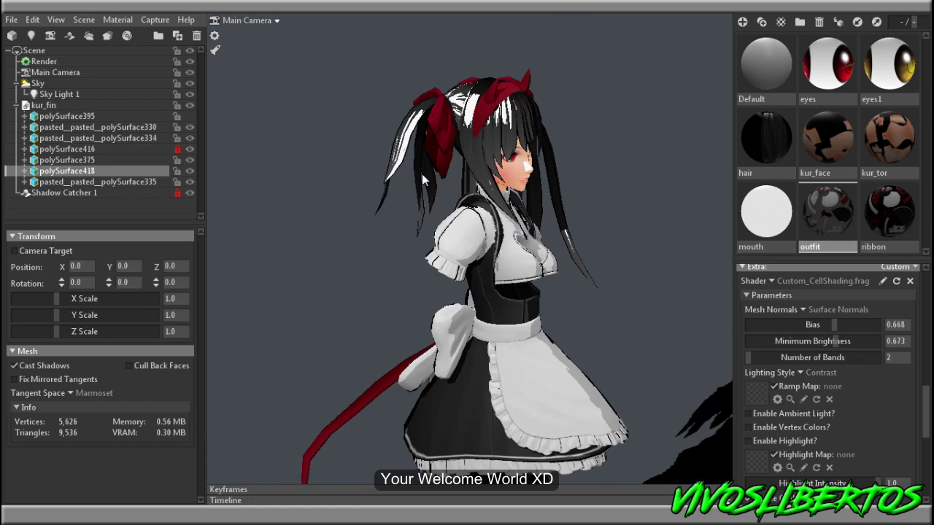
pyautogui.scroll(6, 685, 354)
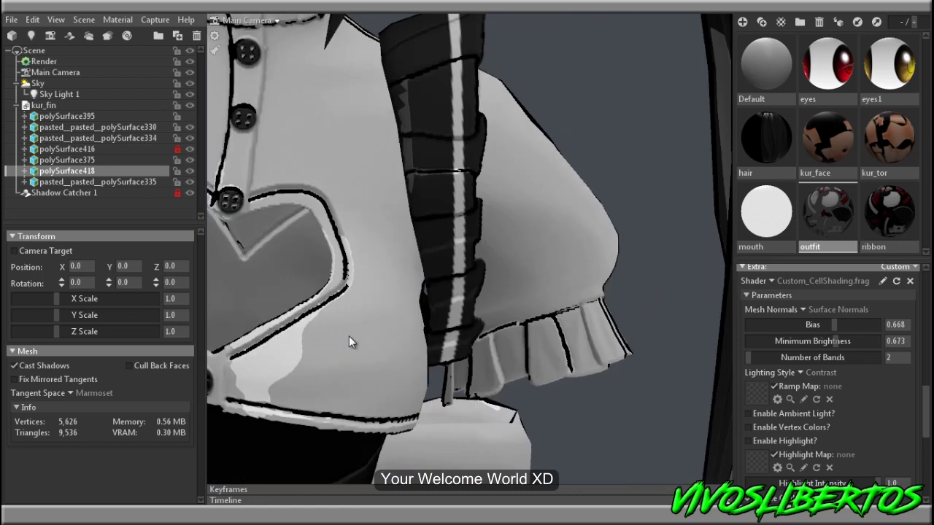
pyautogui.moveTo(349, 337); pyautogui.dragTo(479, 264)
pyautogui.scroll(-6, 479, 264)
pyautogui.doubleClick(381, 237)
pyautogui.moveTo(382, 238); pyautogui.dragTo(464, 253)
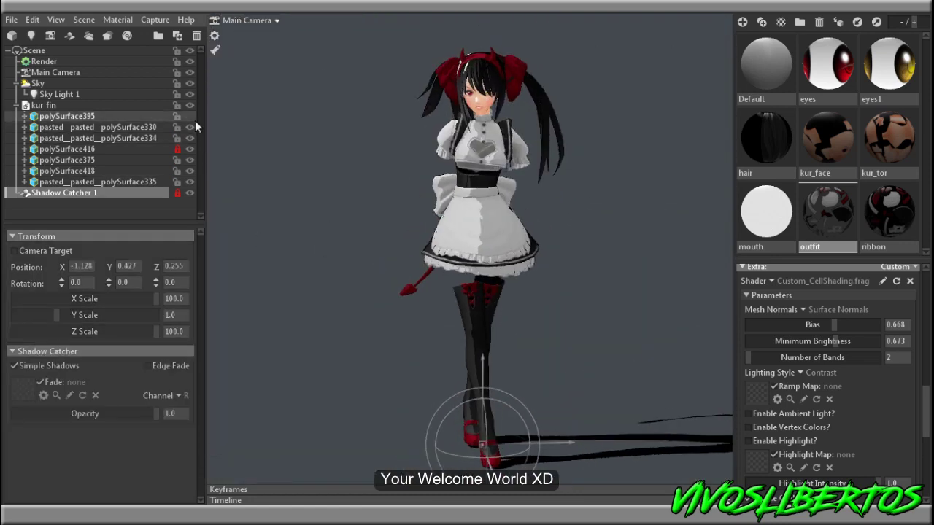
# Show the polySurface395 body mesh again, clear the selection and view the character from another angle.
pyautogui.click(421, 196)
pyautogui.moveTo(374, 202); pyautogui.dragTo(638, 271)
pyautogui.scroll(5, 642, 286)
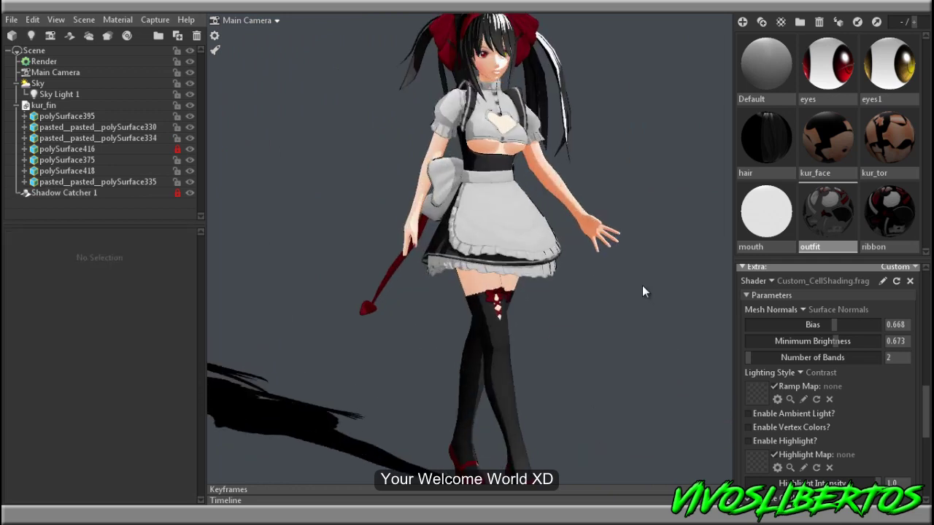